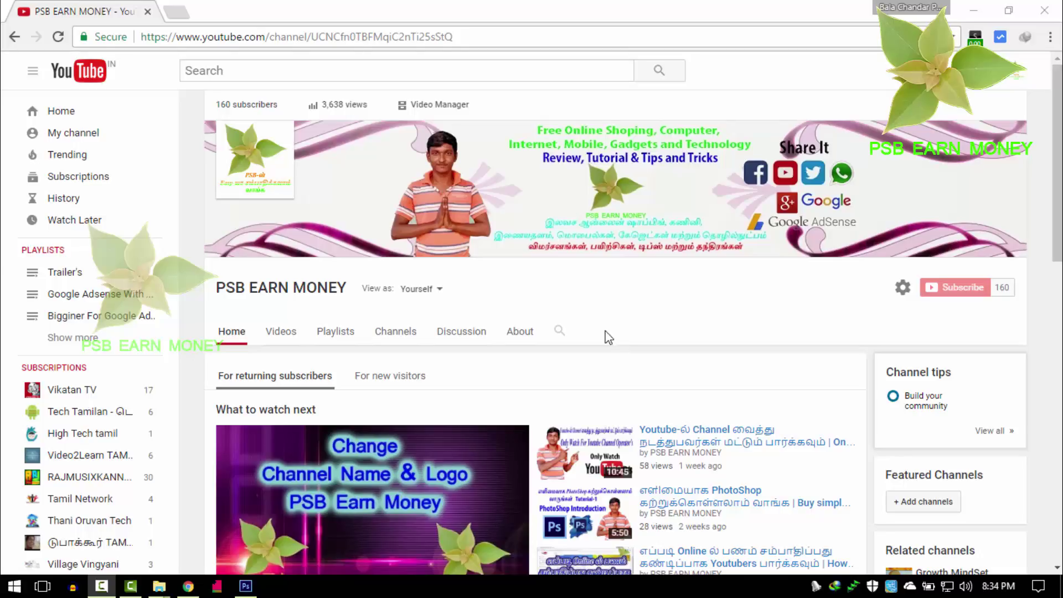
Examine the channel ID at the end of the PSB EARN MONEY channel's web address and the channel's home page
drag(311, 37, 499, 55)
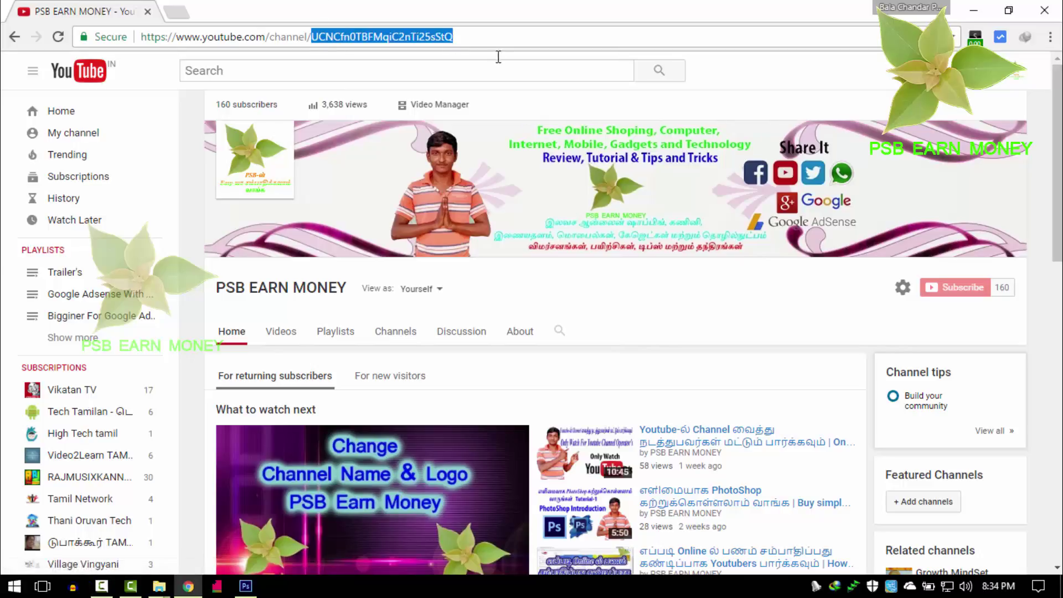
click(665, 317)
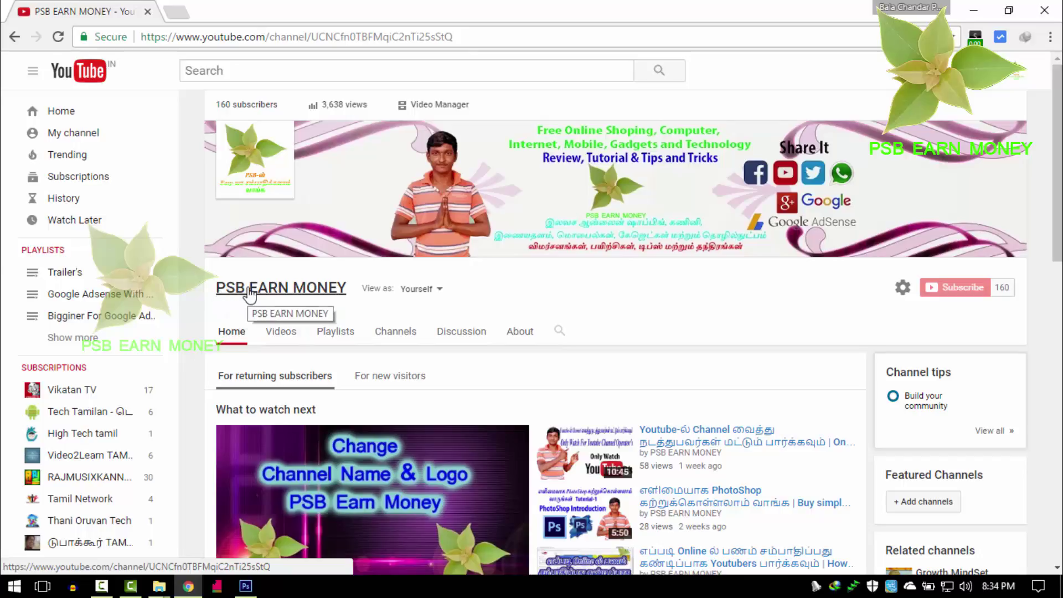
scroll(640, 369, down, 1)
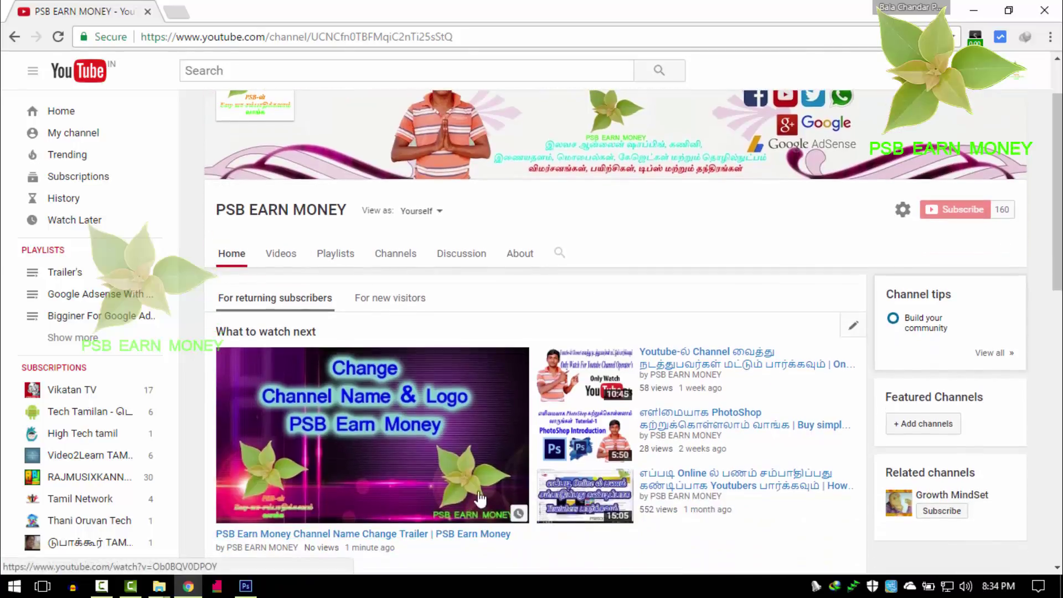
scroll(637, 379, up, 1)
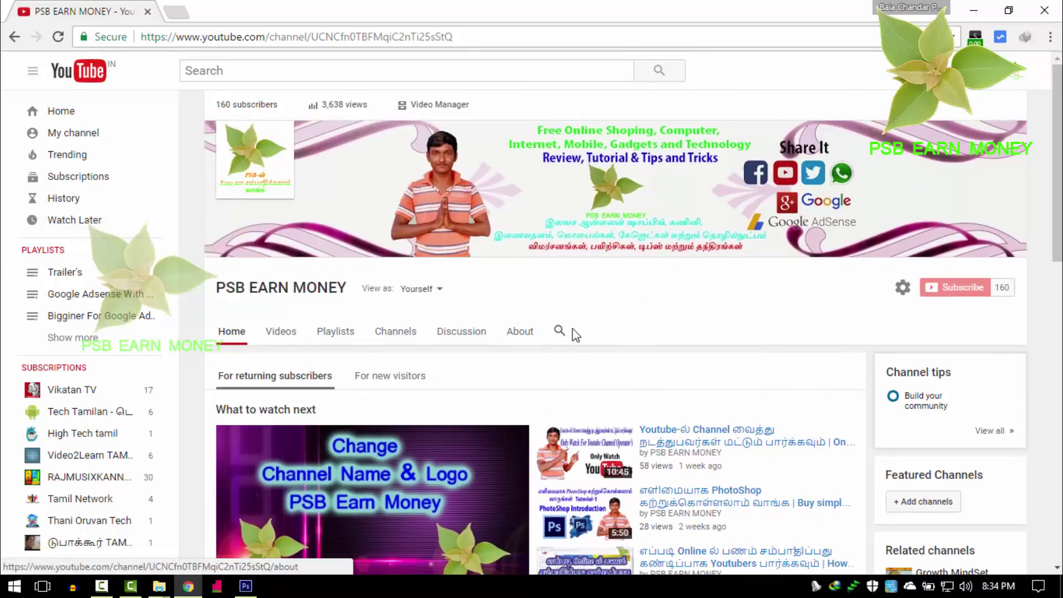
click(559, 330)
click(709, 303)
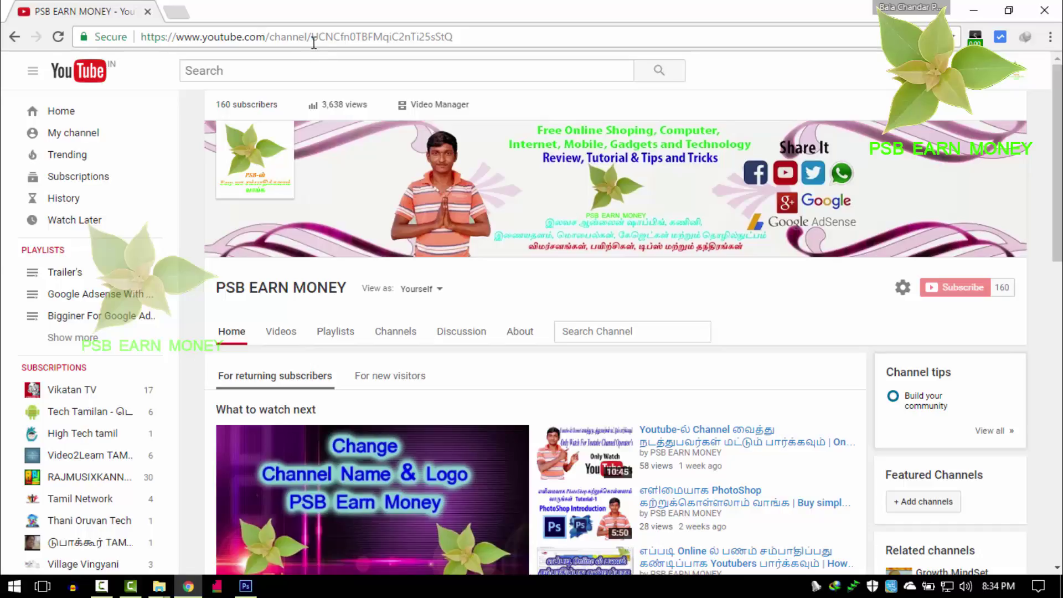
drag(314, 41, 452, 37)
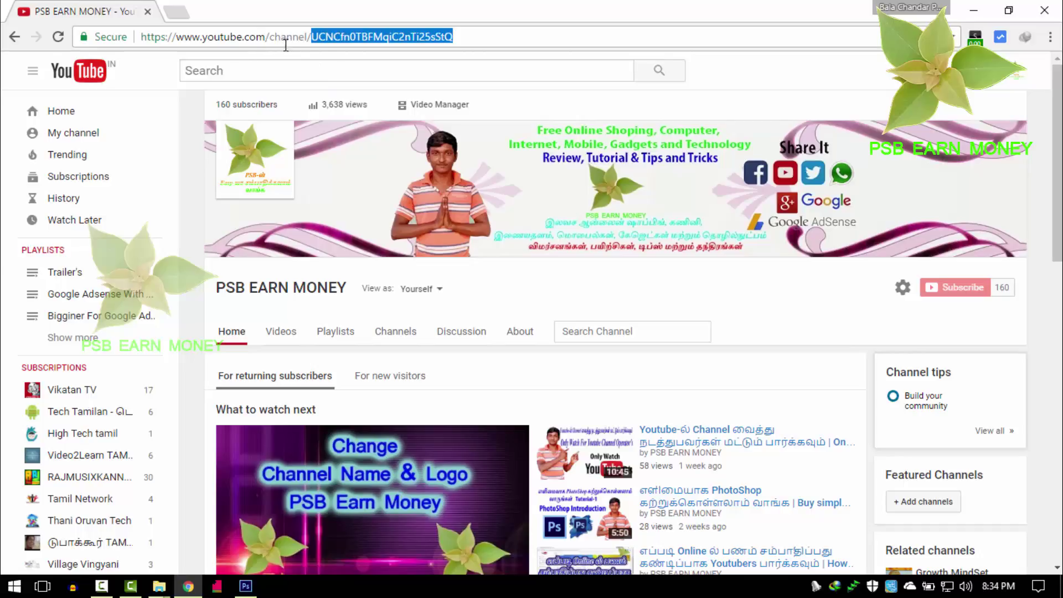
click(649, 364)
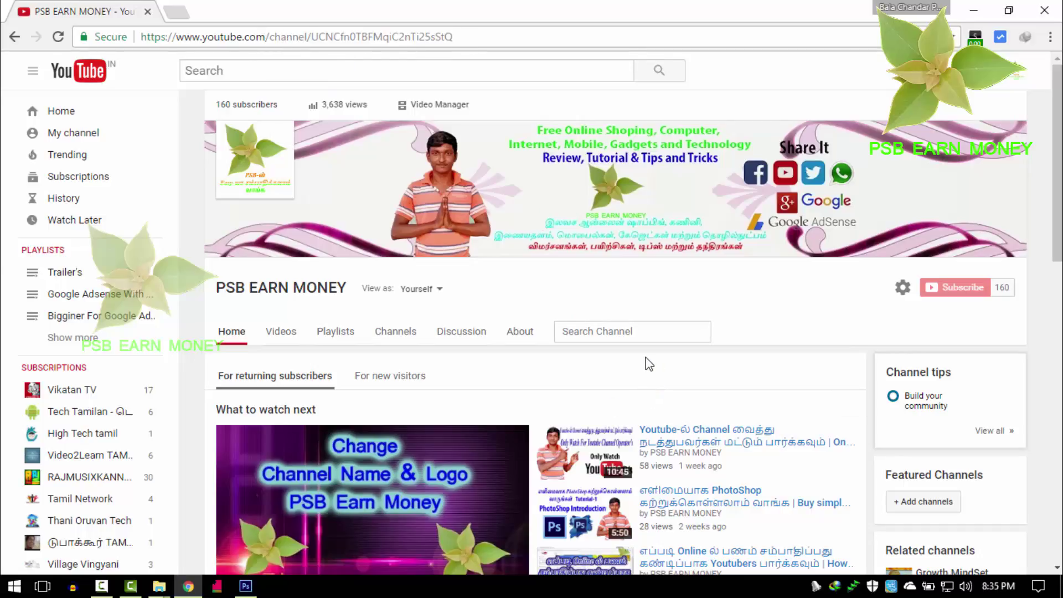
double_click(313, 38)
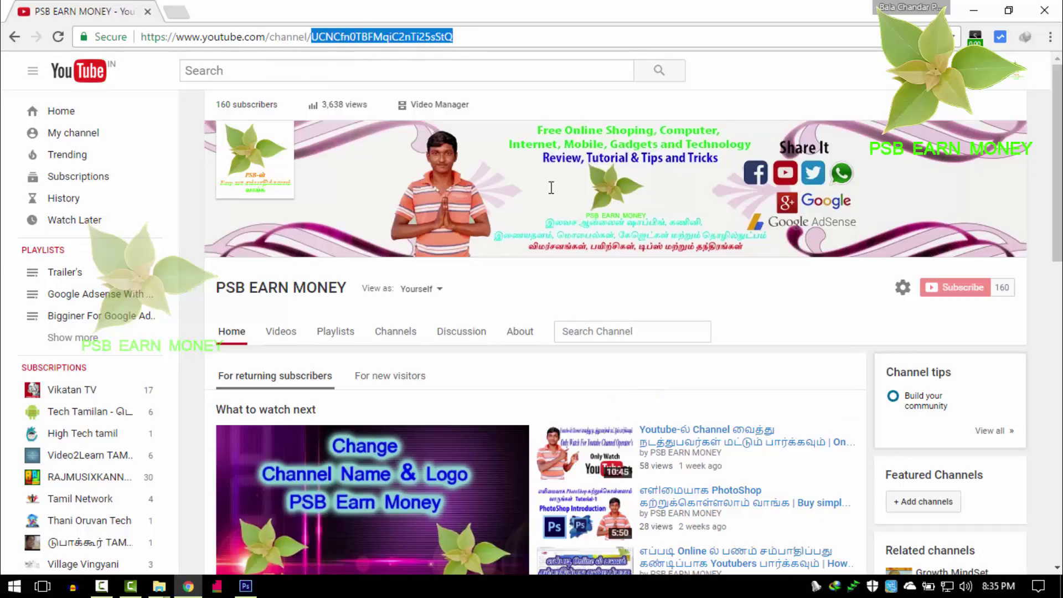
click(706, 297)
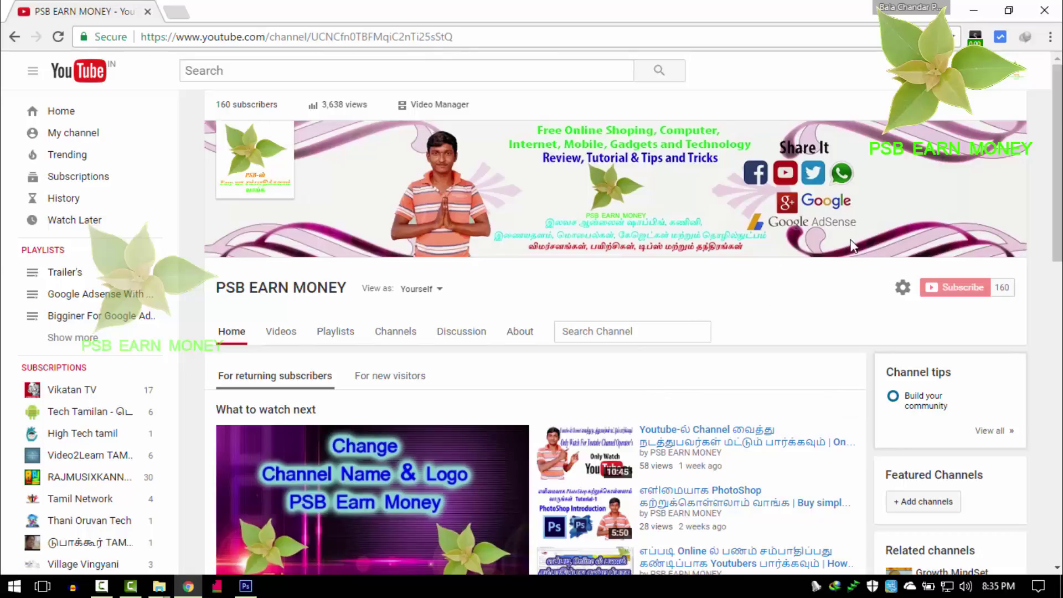
Open Creator Studio for the PSB EARN MONEY channel and go to the channel's Status and features page
click(1017, 72)
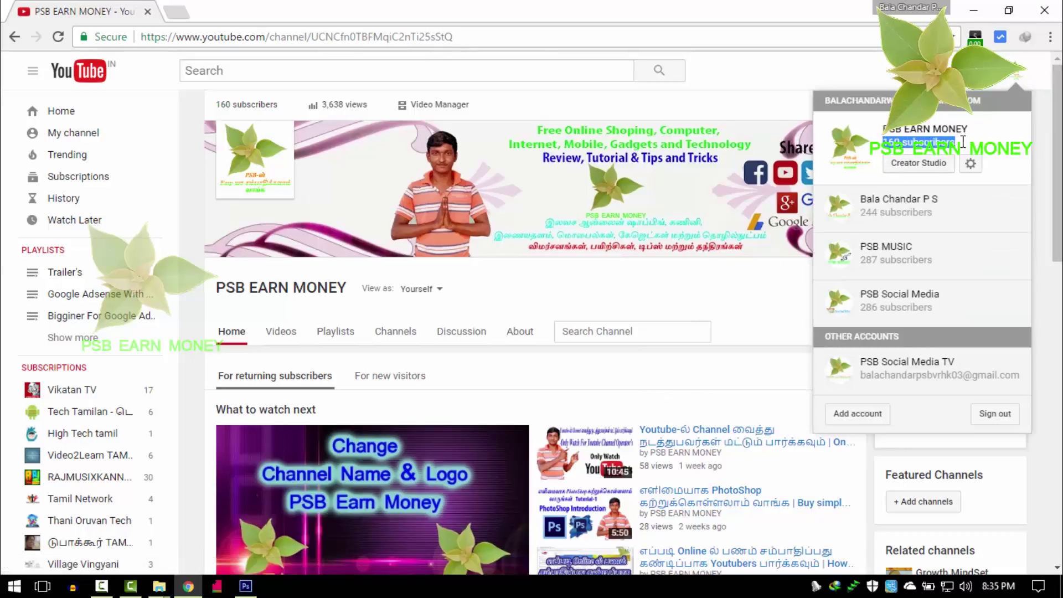
drag(887, 154, 890, 145)
click(916, 143)
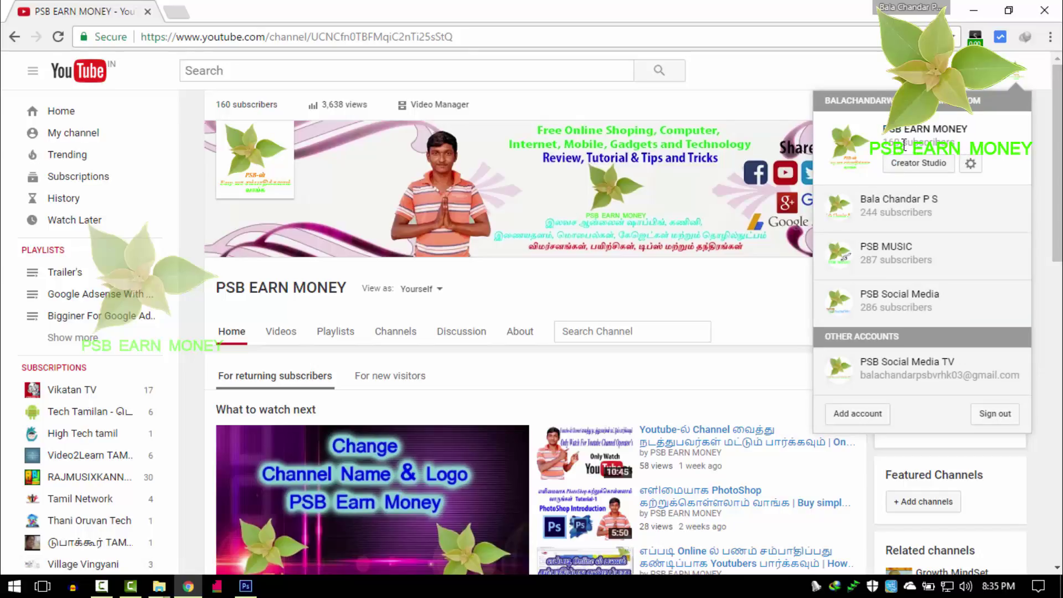
click(917, 164)
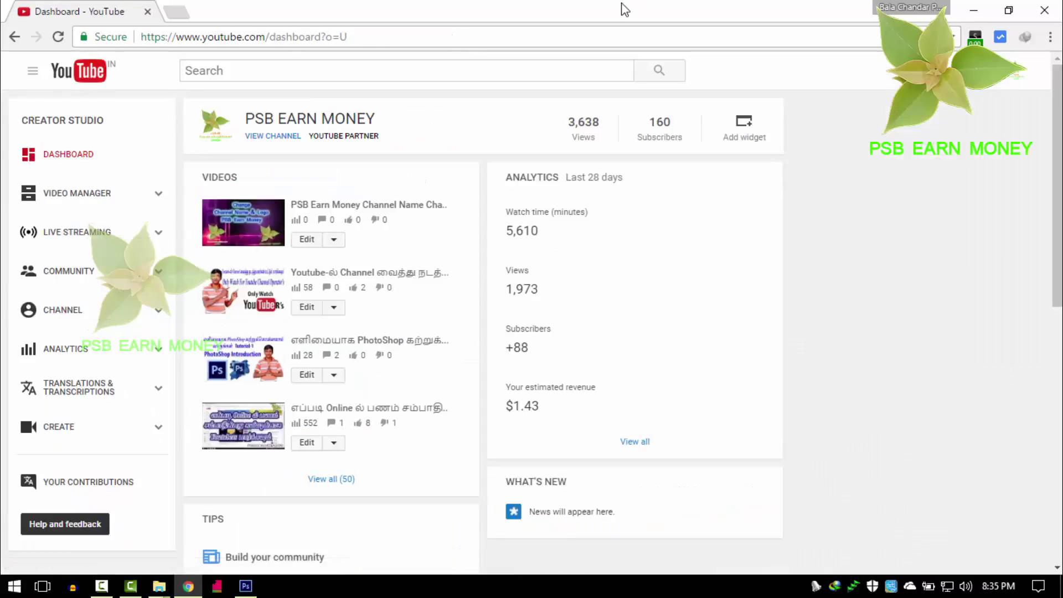
click(71, 321)
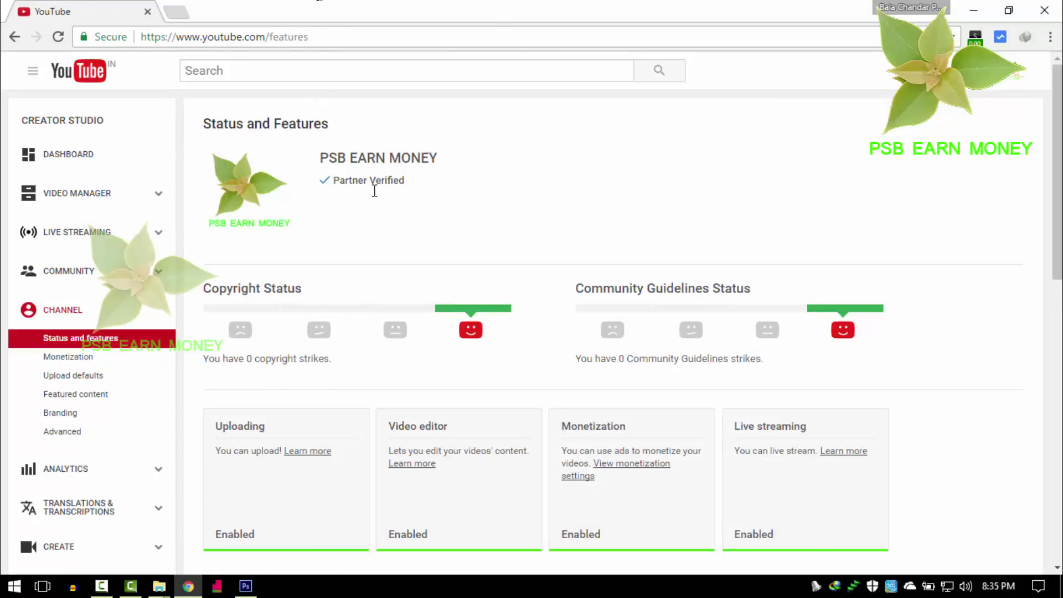
Check the Custom URL feature's eligibility and the account details of the signed-in channel
scroll(585, 226, down, 7)
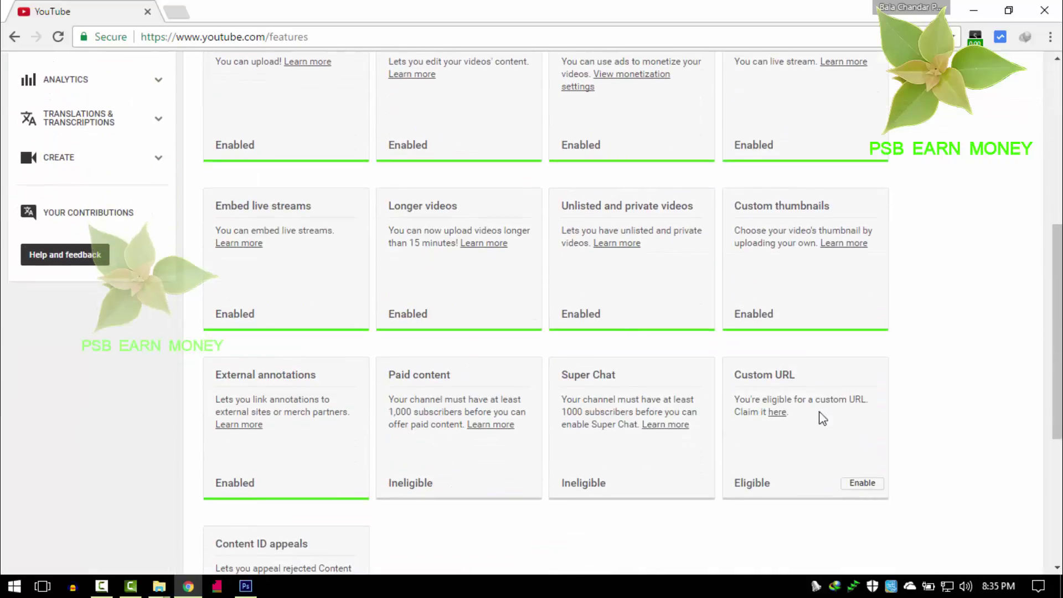
drag(736, 372, 800, 375)
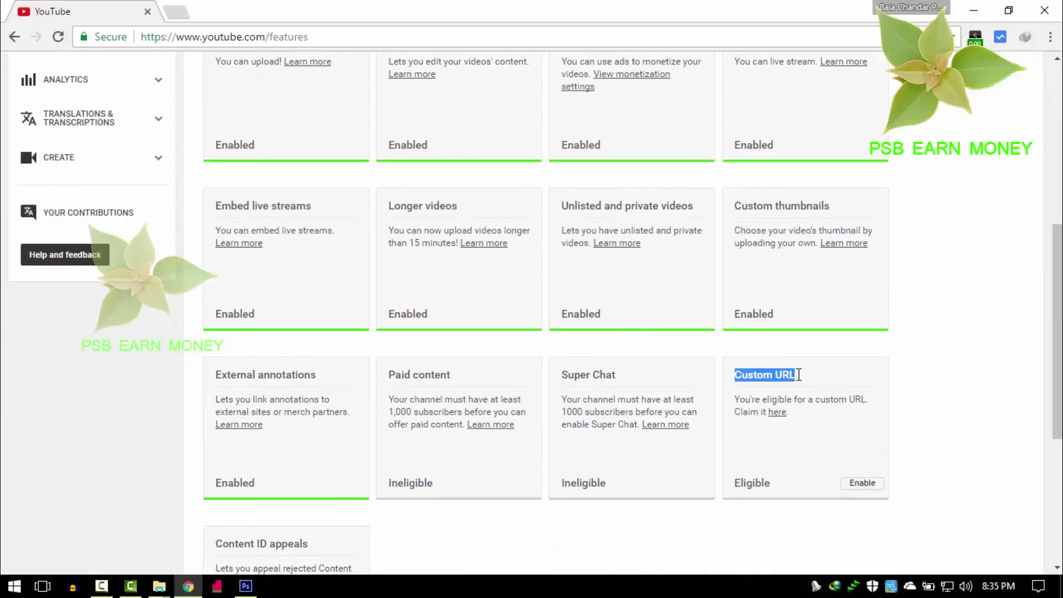
click(877, 490)
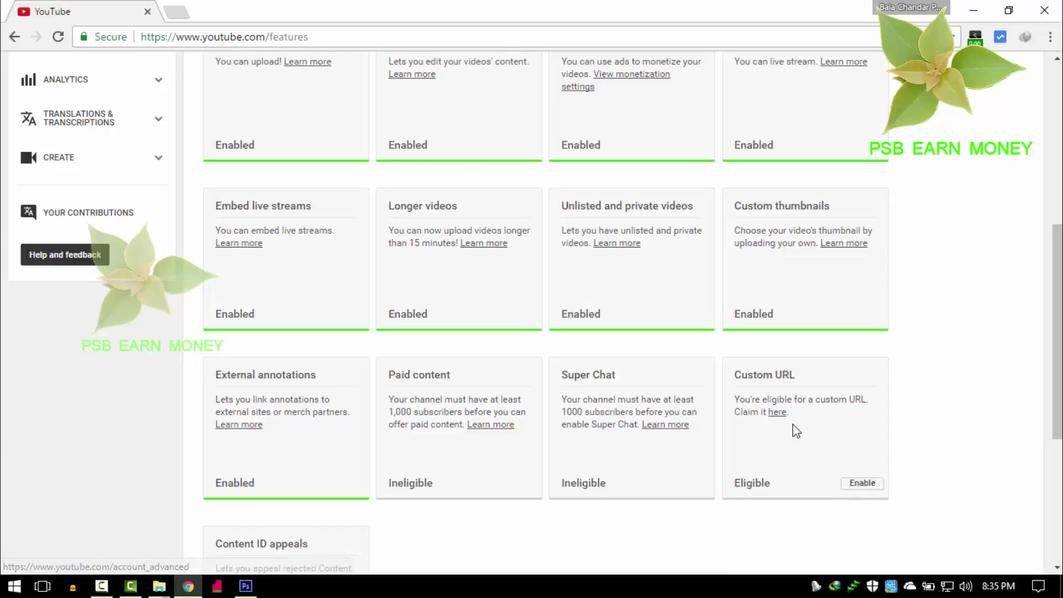
scroll(856, 343, up, 7)
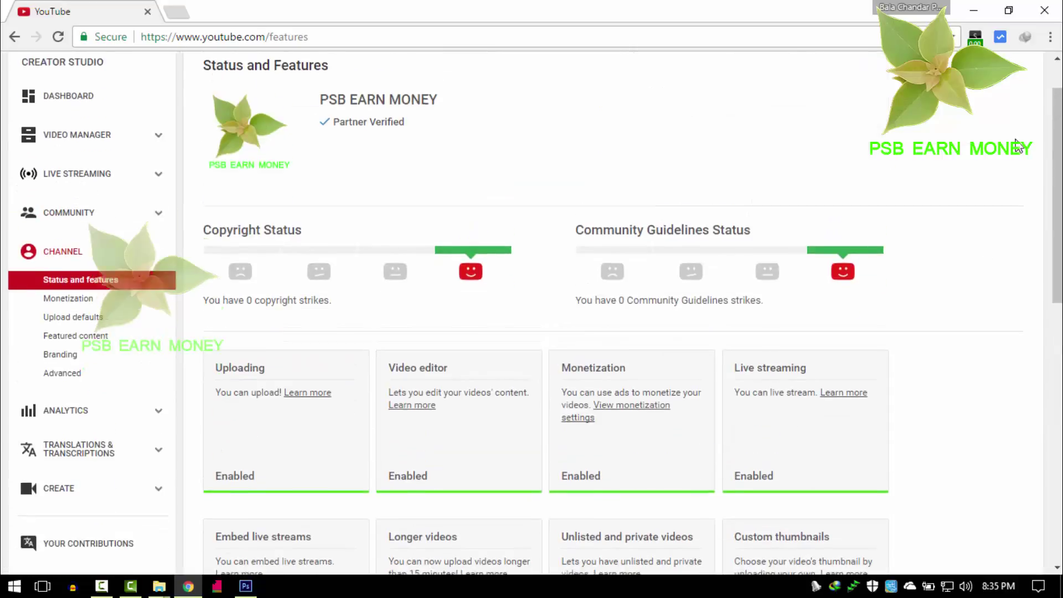
click(1020, 81)
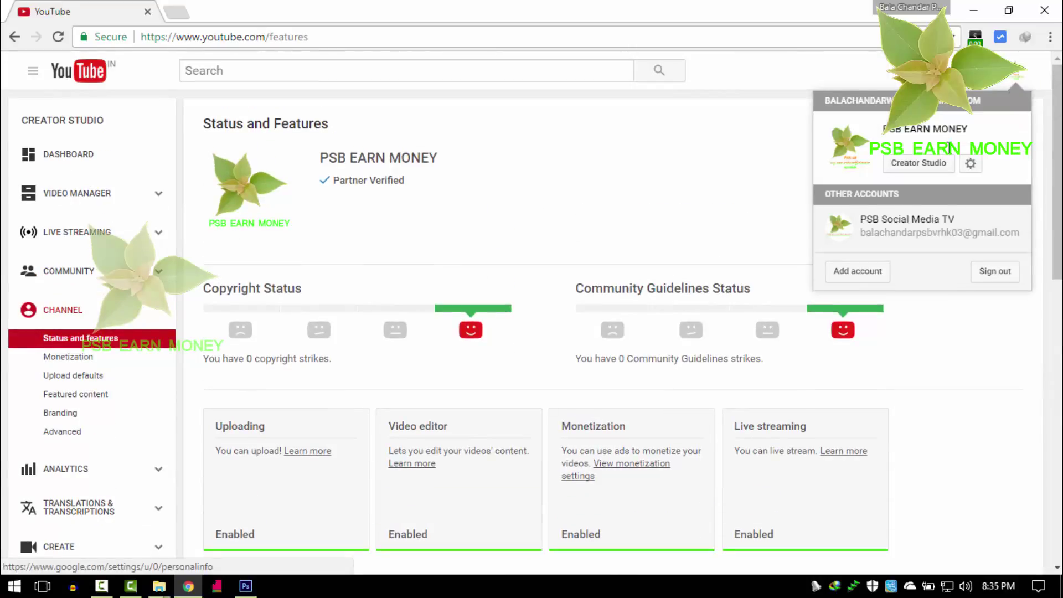
click(735, 165)
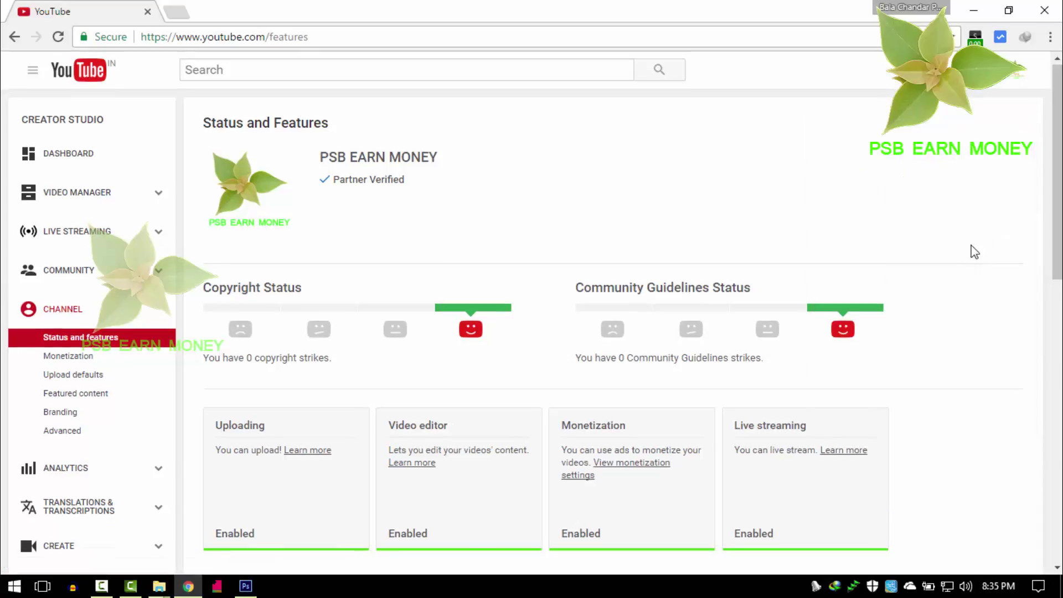
Try to enable the Custom URL feature for the PSB EARN MONEY channel
scroll(925, 297, down, 7)
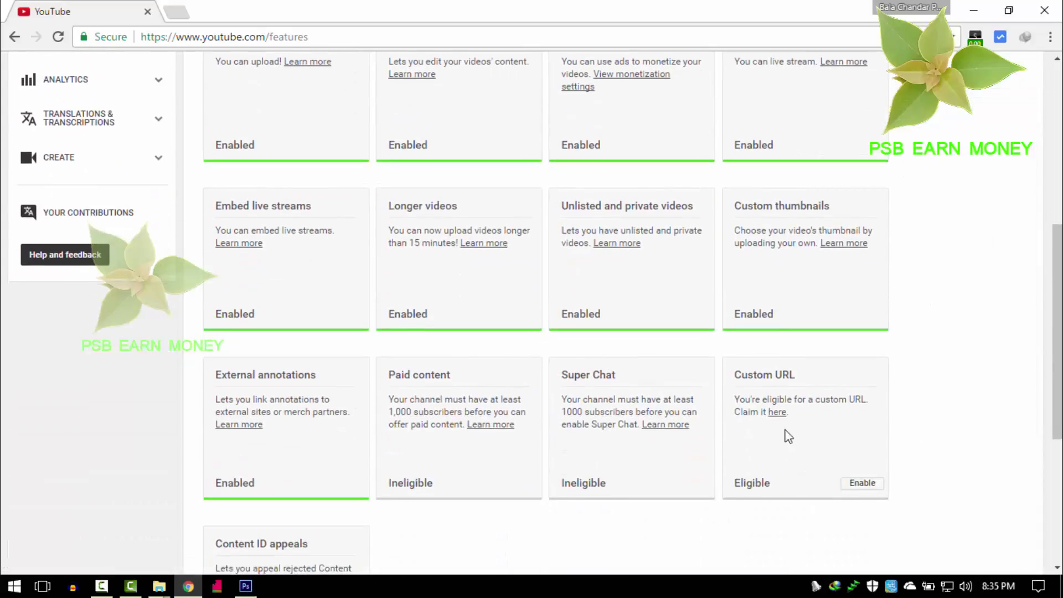
click(860, 486)
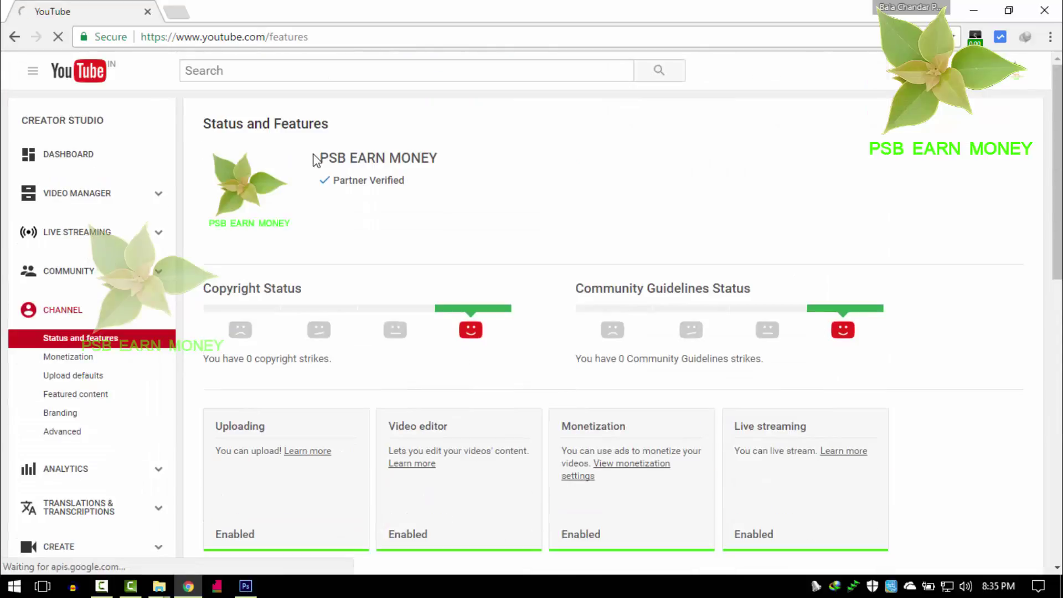
drag(319, 156, 474, 158)
click(479, 180)
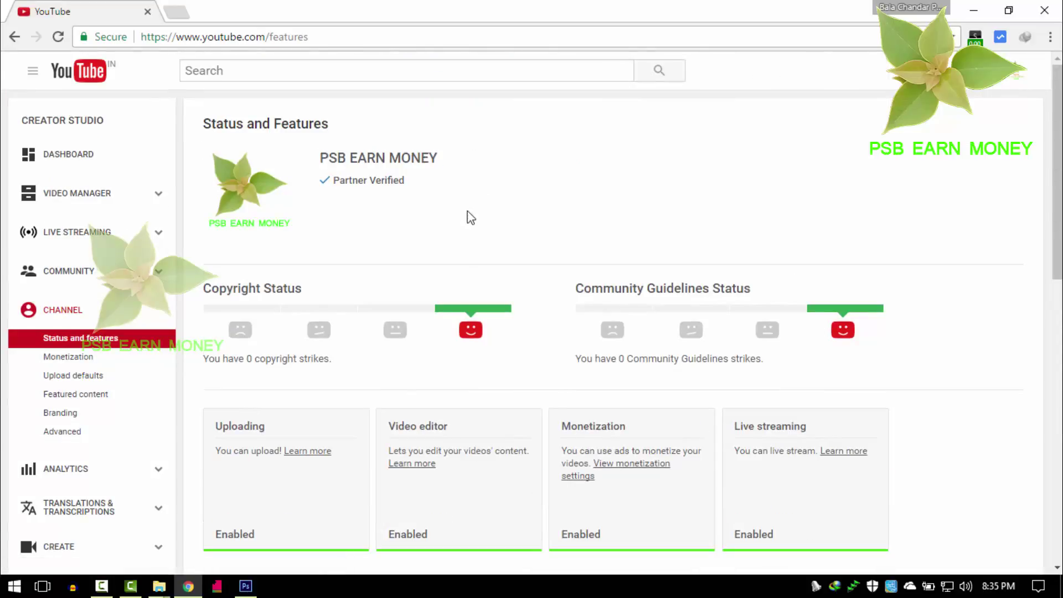
Examine the subscriber requirement and eligibility status of the Paid content feature among the channel's features
scroll(676, 242, down, 3)
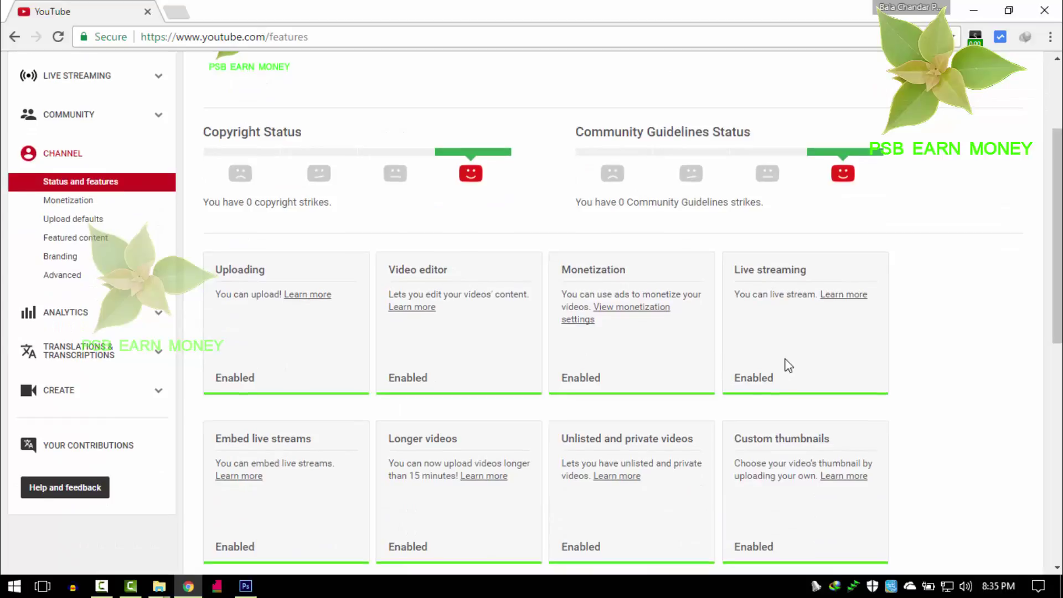
scroll(786, 362, down, 3)
scroll(349, 382, down, 3)
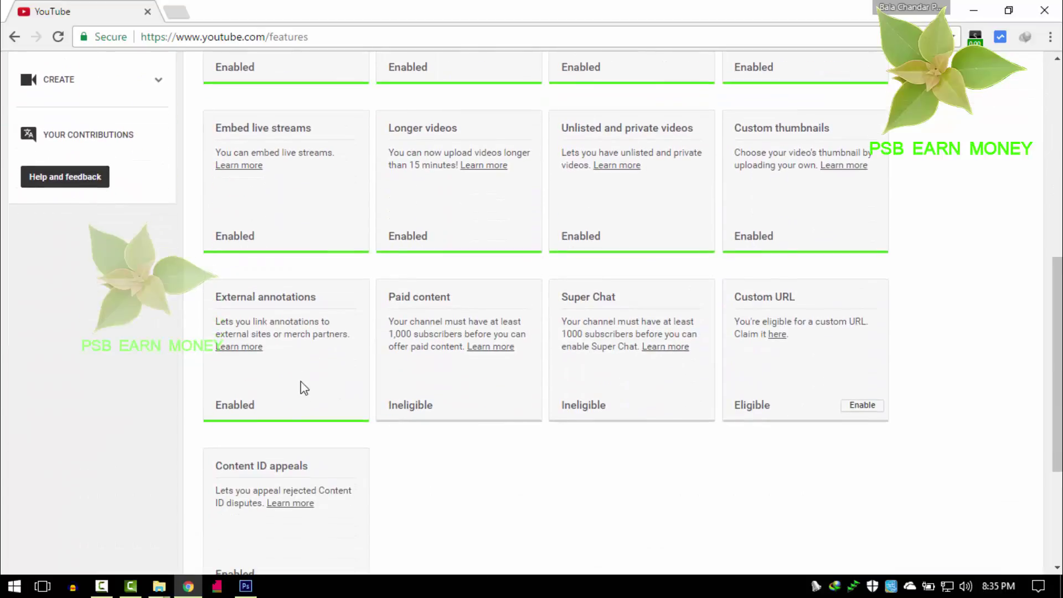
scroll(445, 246, down, 3)
drag(389, 149, 625, 253)
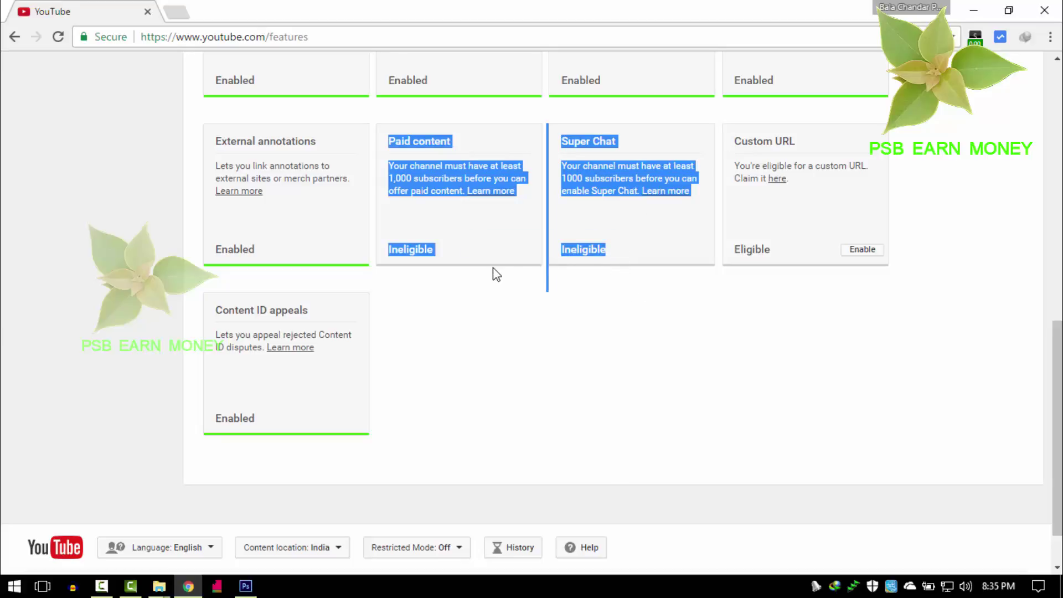
click(392, 178)
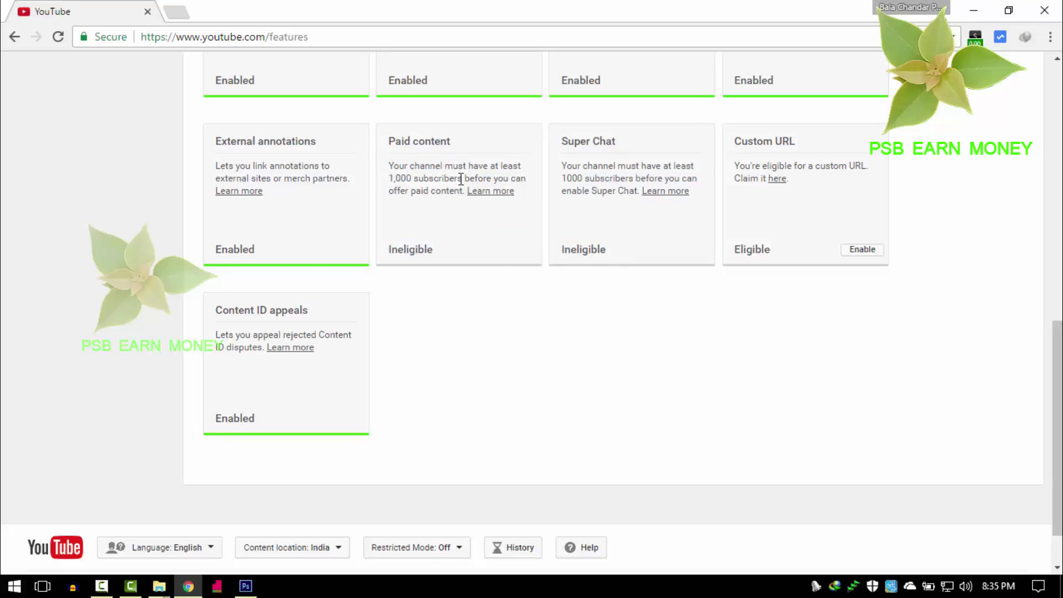
drag(461, 178, 518, 176)
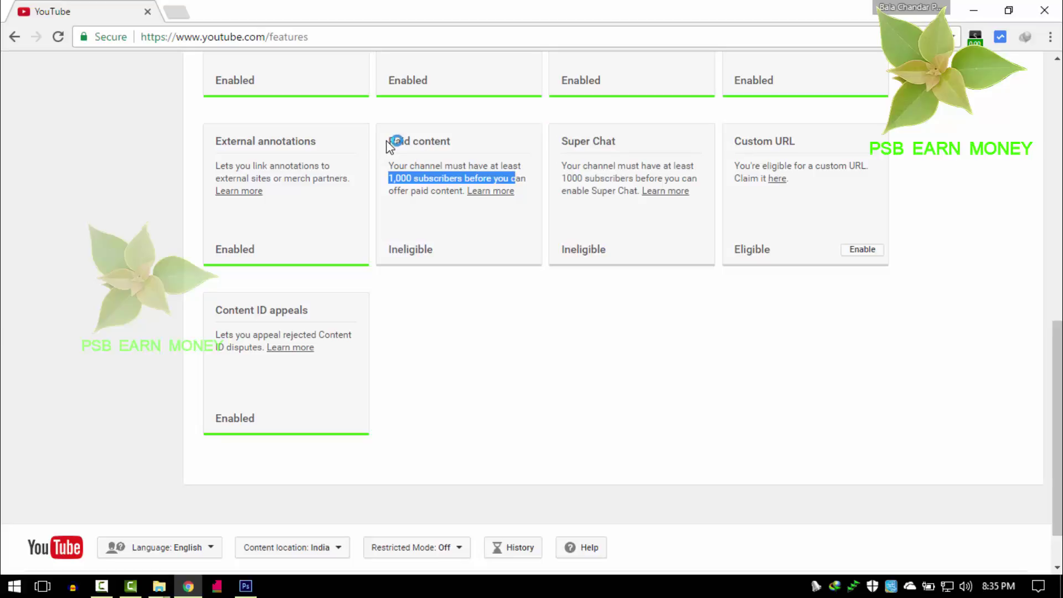
click(439, 171)
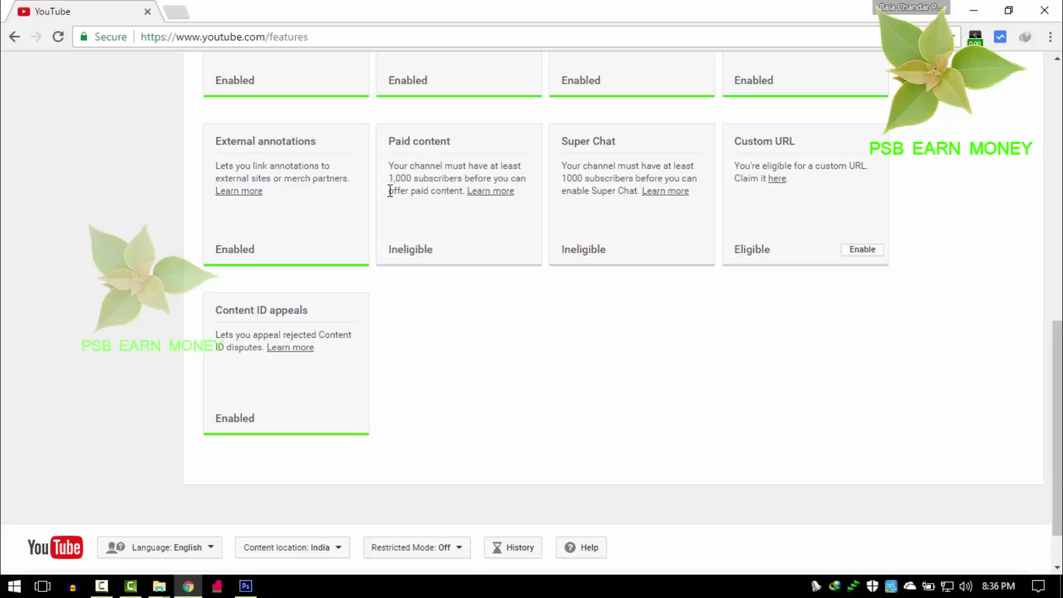
drag(389, 191, 465, 192)
click(475, 226)
drag(416, 168, 450, 247)
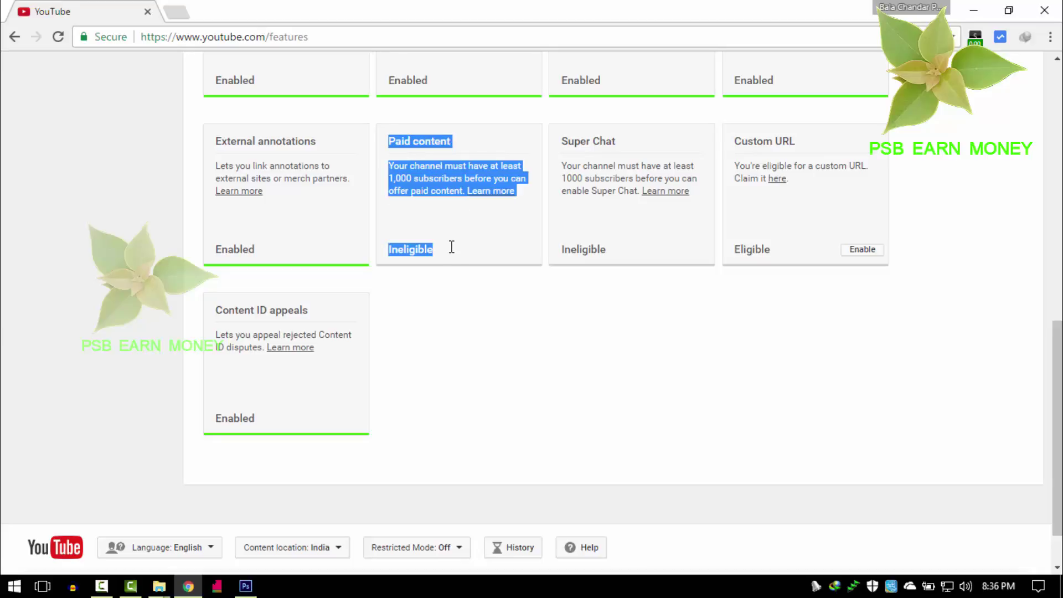
click(470, 241)
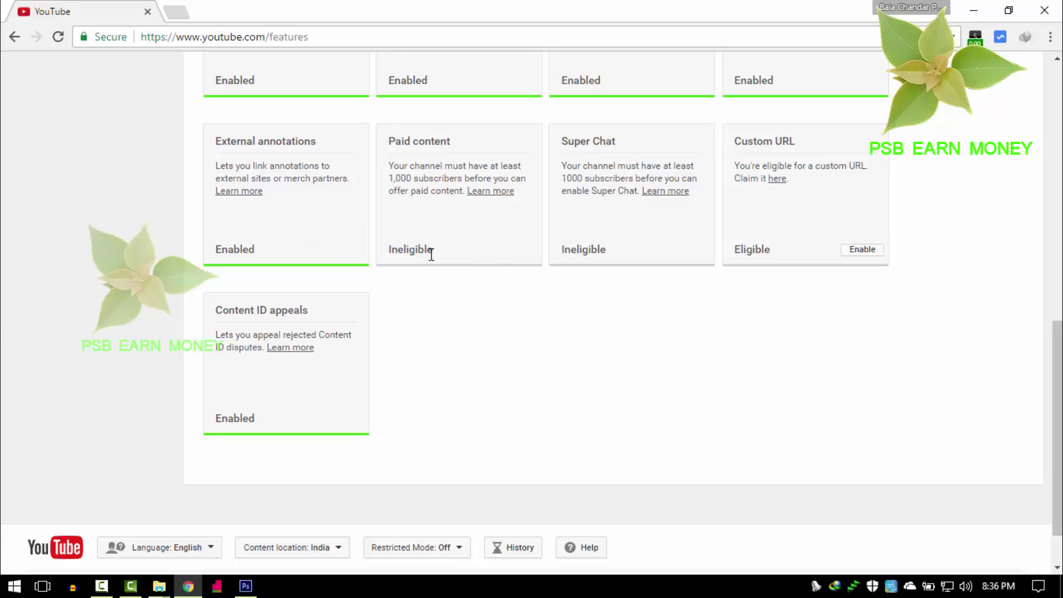
View the help article on enabling paid content and close it again
drag(450, 256, 411, 161)
click(491, 191)
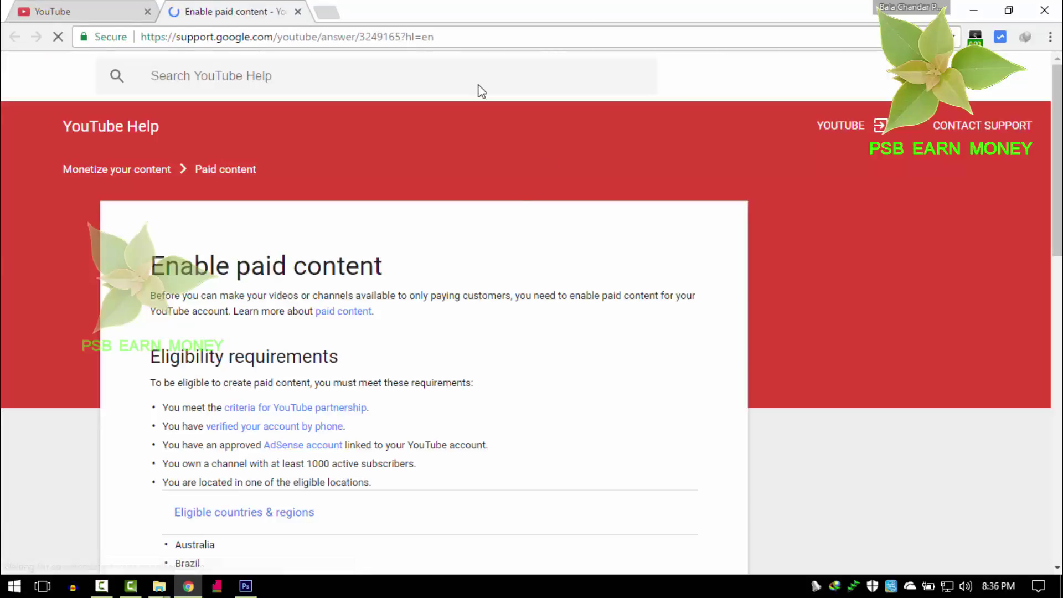
click(298, 12)
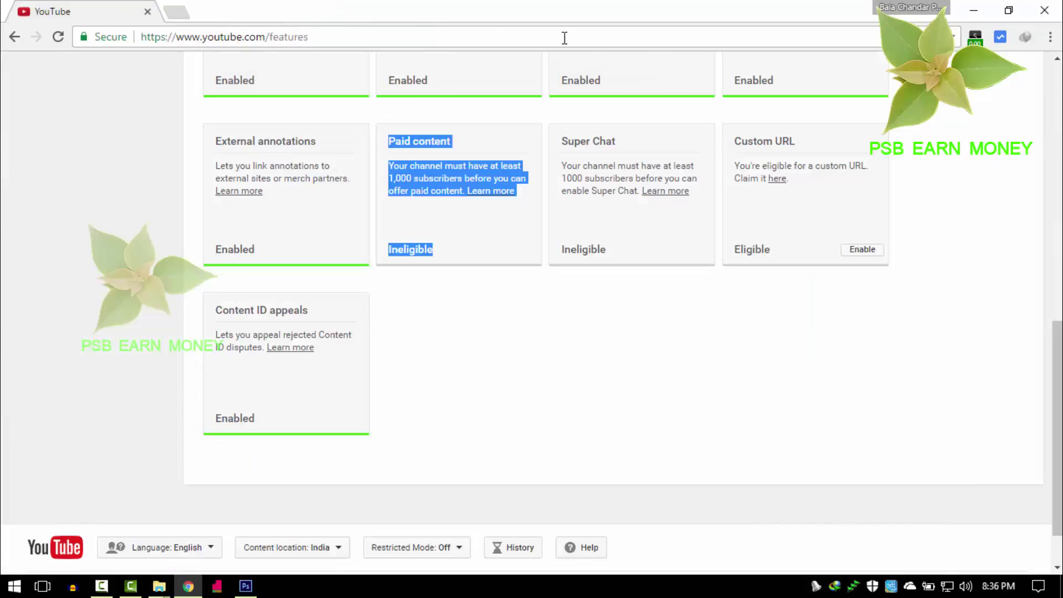
Compare the eligibility requirements of the Super Chat and Paid content features
click(563, 142)
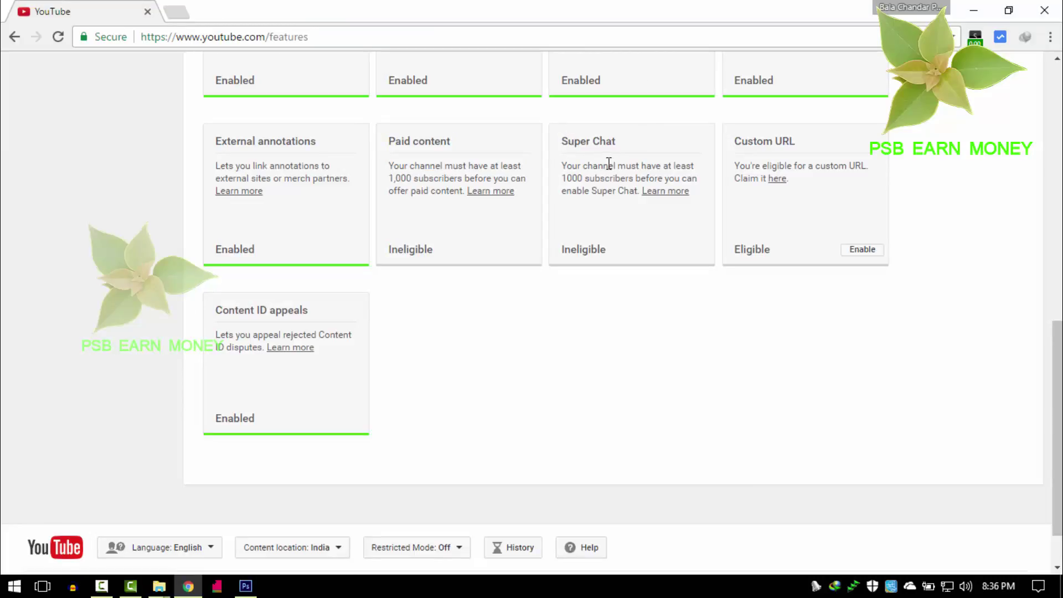
drag(608, 163, 385, 141)
click(622, 217)
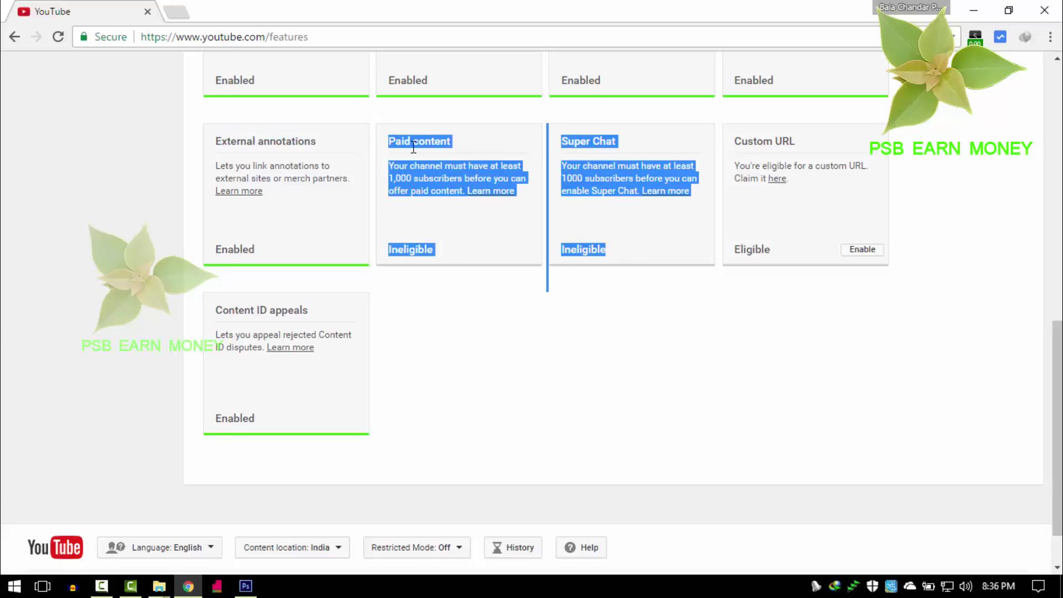
click(392, 176)
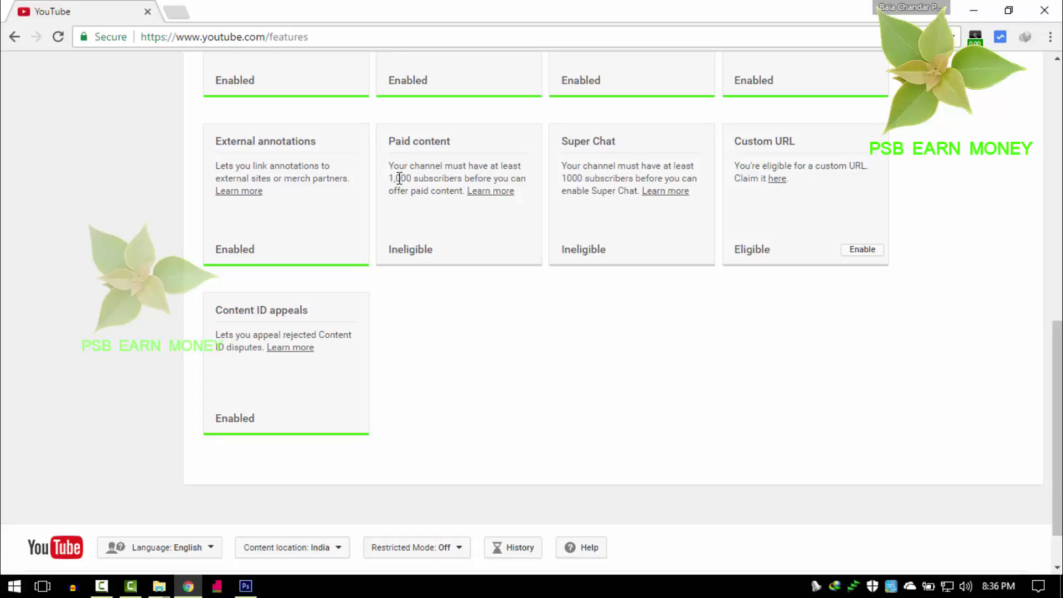
Review the eligibility texts of the Paid content, Super Chat and Custom URL features
double_click(399, 178)
drag(563, 145, 613, 235)
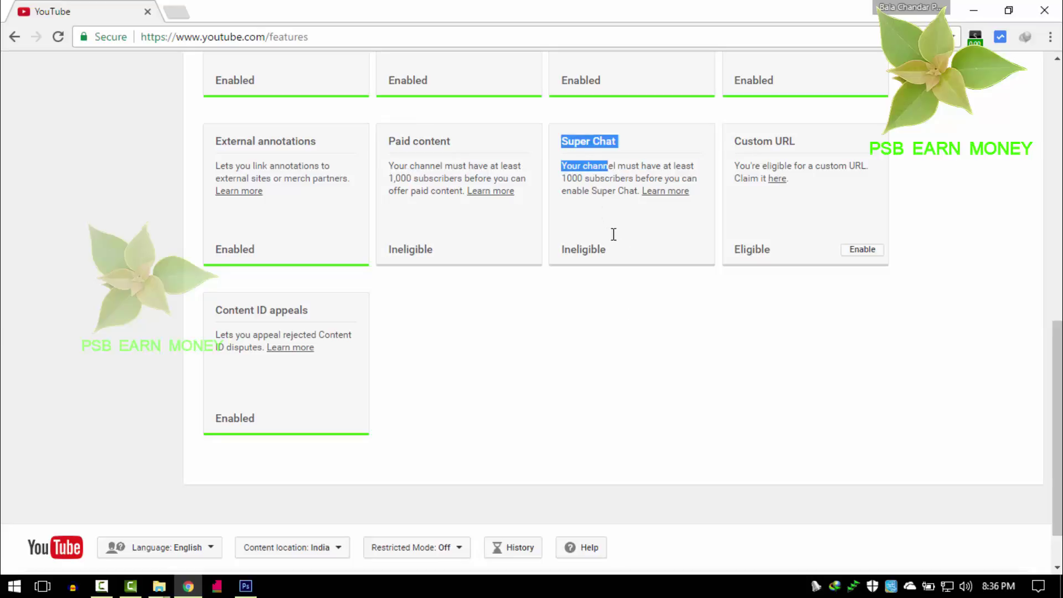
drag(384, 142, 459, 254)
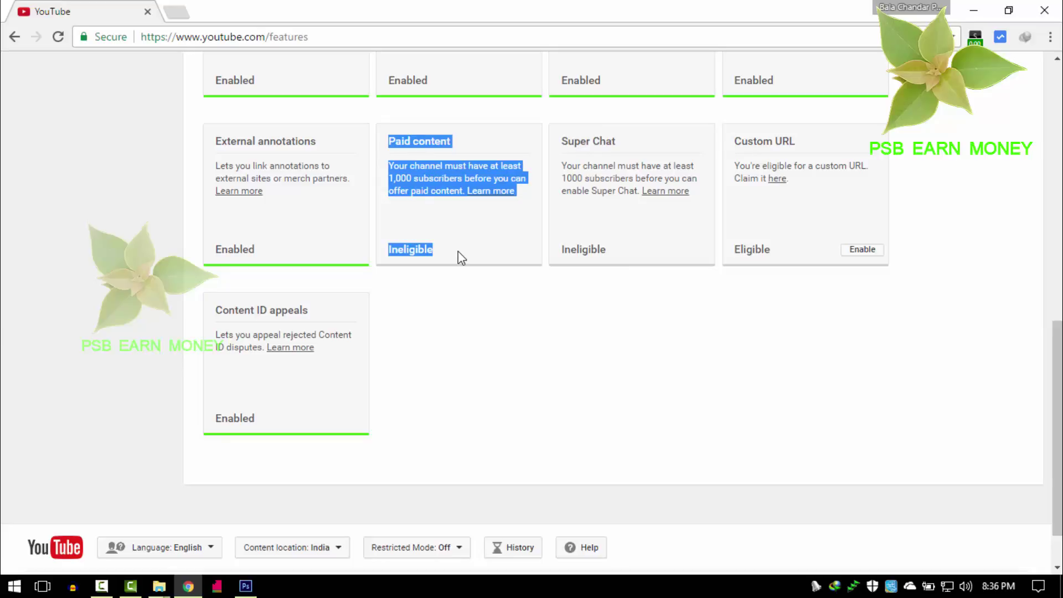
click(457, 248)
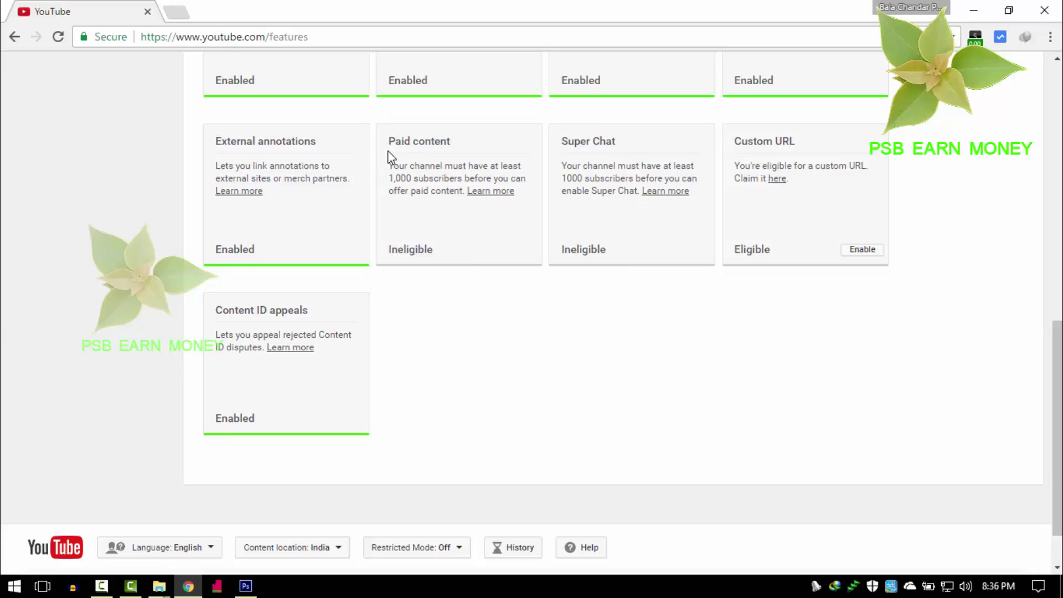
drag(393, 151, 457, 251)
click(466, 246)
drag(740, 142, 807, 147)
click(806, 146)
Examine the channel name and partner verification at the start of the Status and Features page
scroll(659, 416, up, 10)
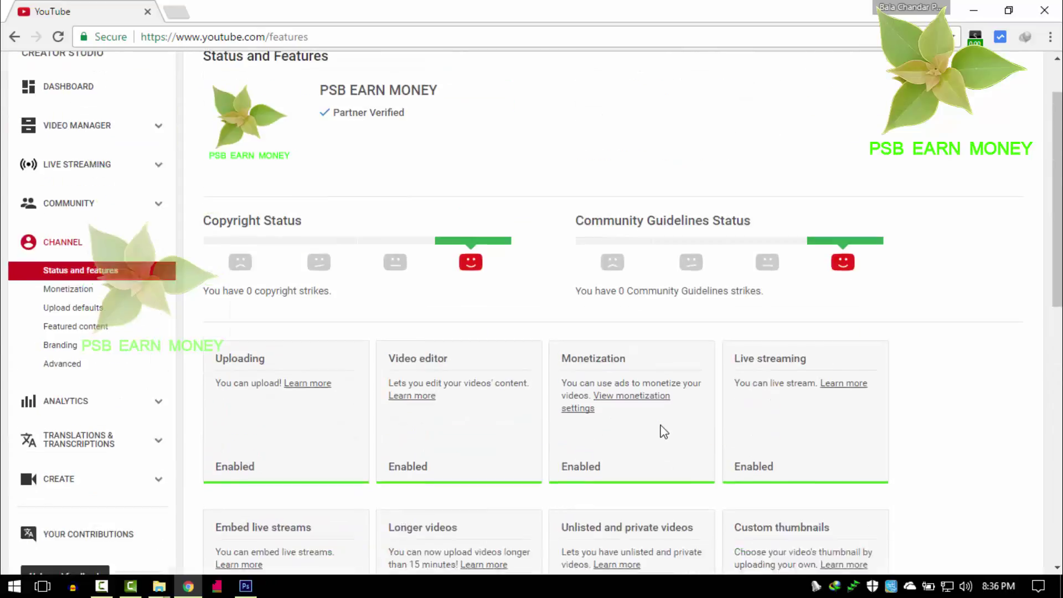
click(319, 164)
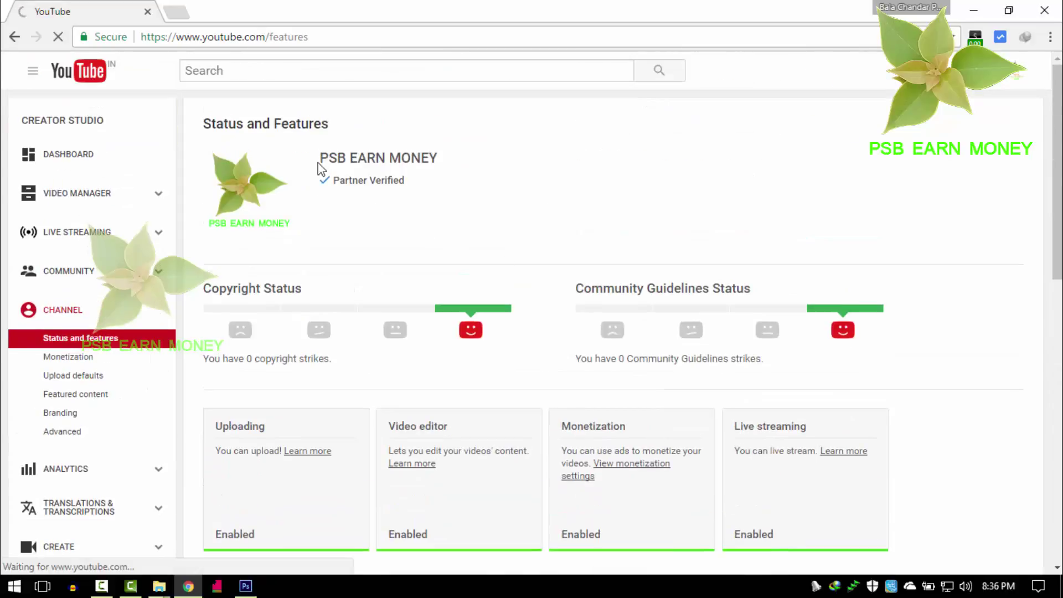
drag(319, 155, 438, 158)
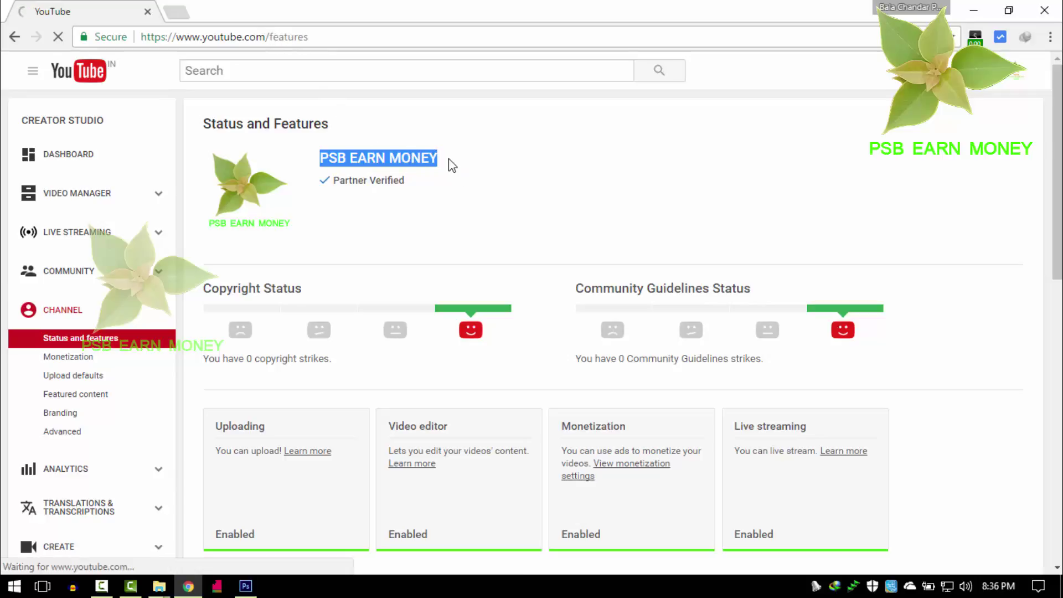
drag(457, 171, 319, 160)
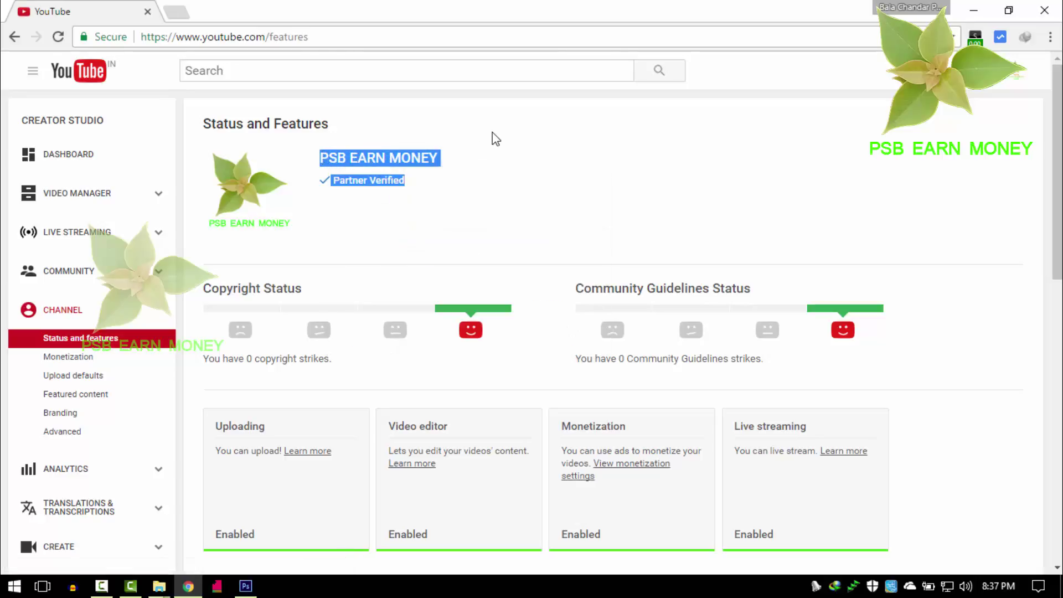
click(474, 178)
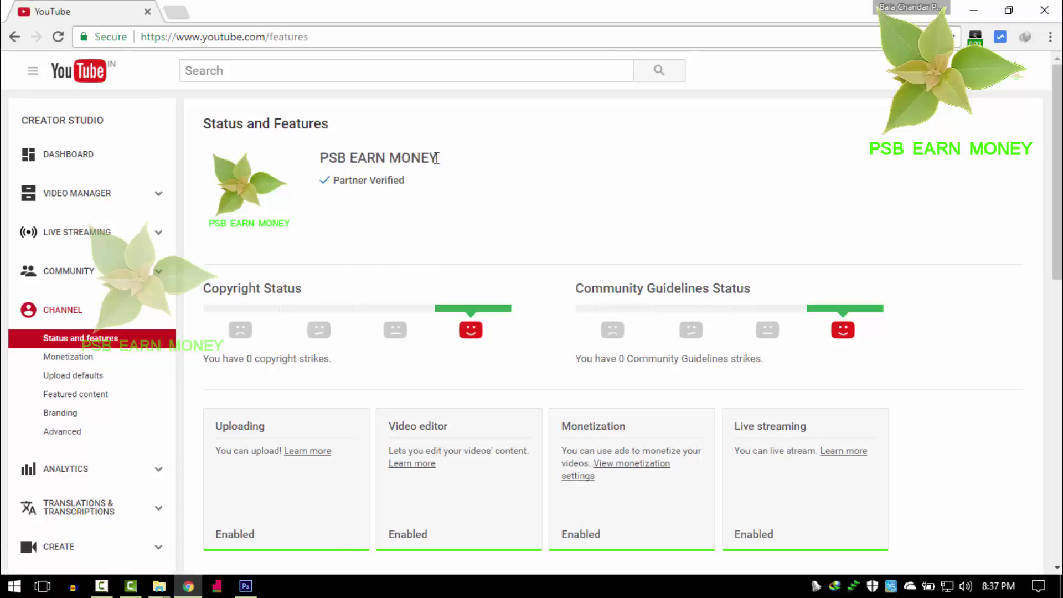
mouse_move(436, 158)
drag(440, 157, 326, 165)
click(414, 142)
double_click(271, 37)
text(cn)
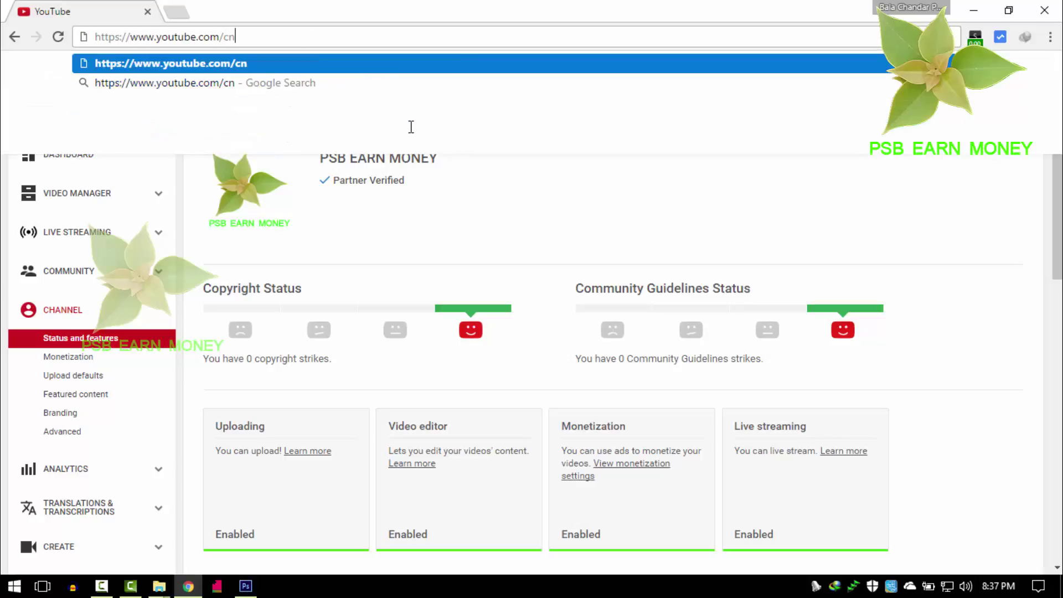
key(BackSpace)
text(annel)
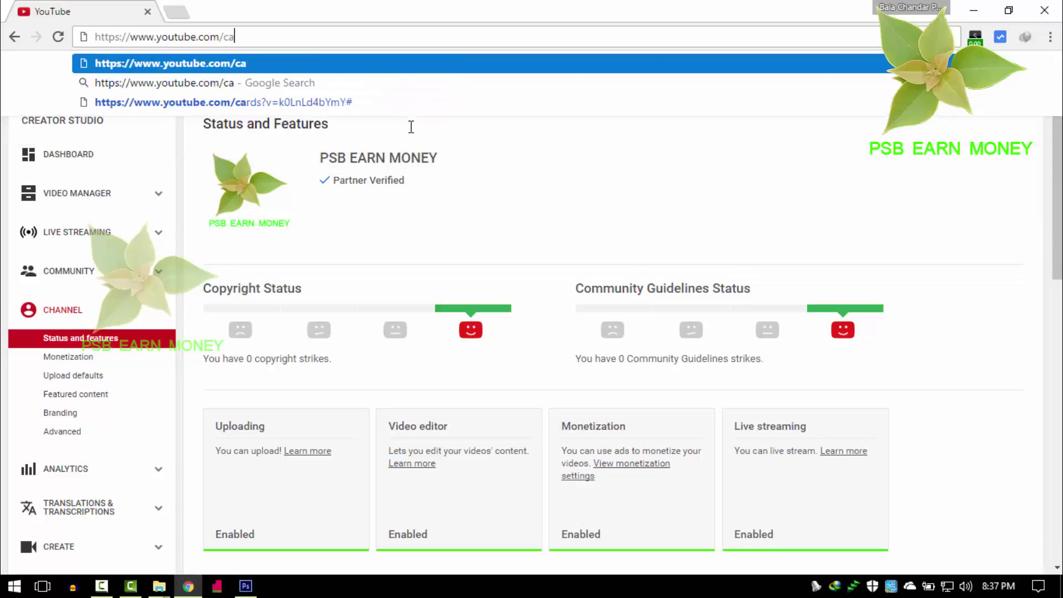
key(BackSpace)
key(BackSpace)
key(BackSpace)
key(BackSpace)
key(BackSpace)
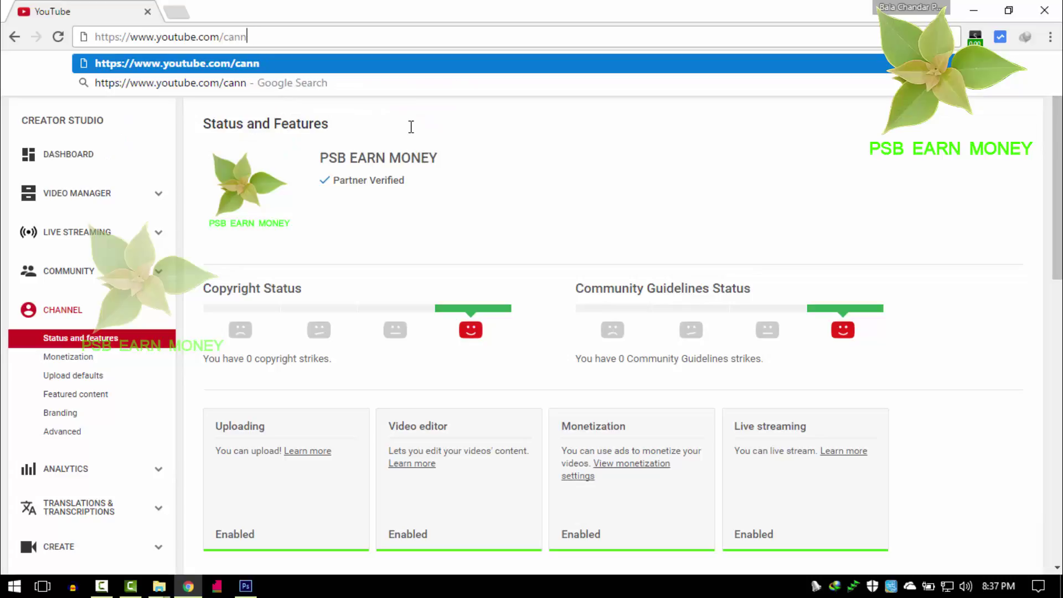
text(hanne)
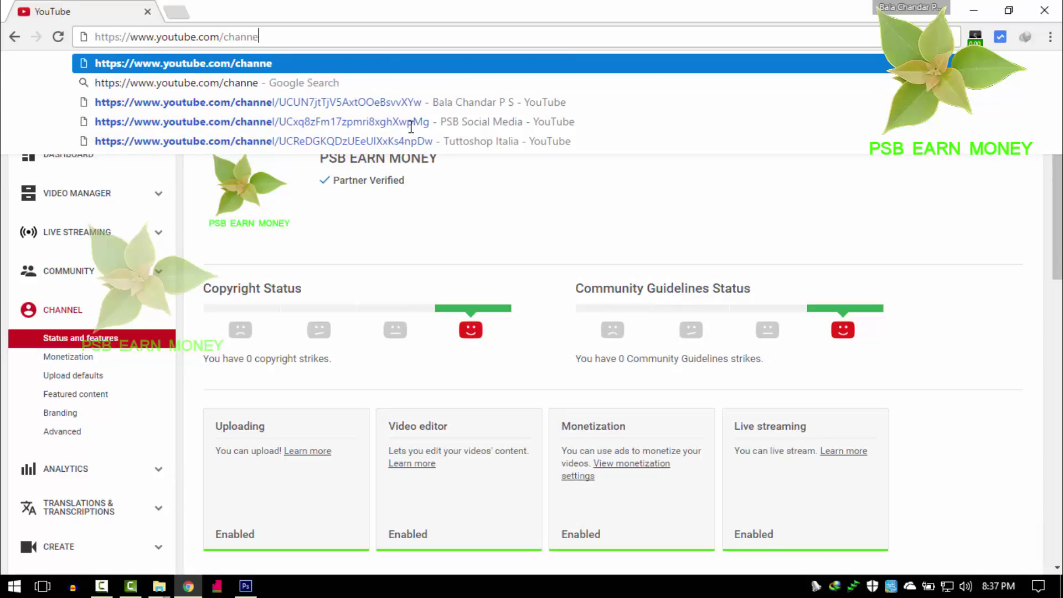
text(l/)
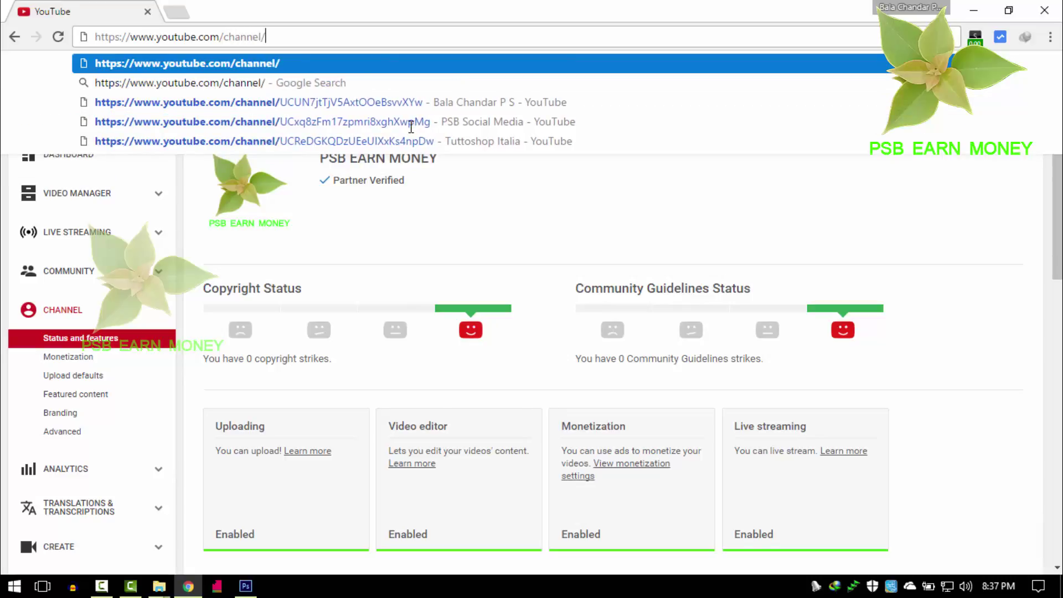
text(psbear)
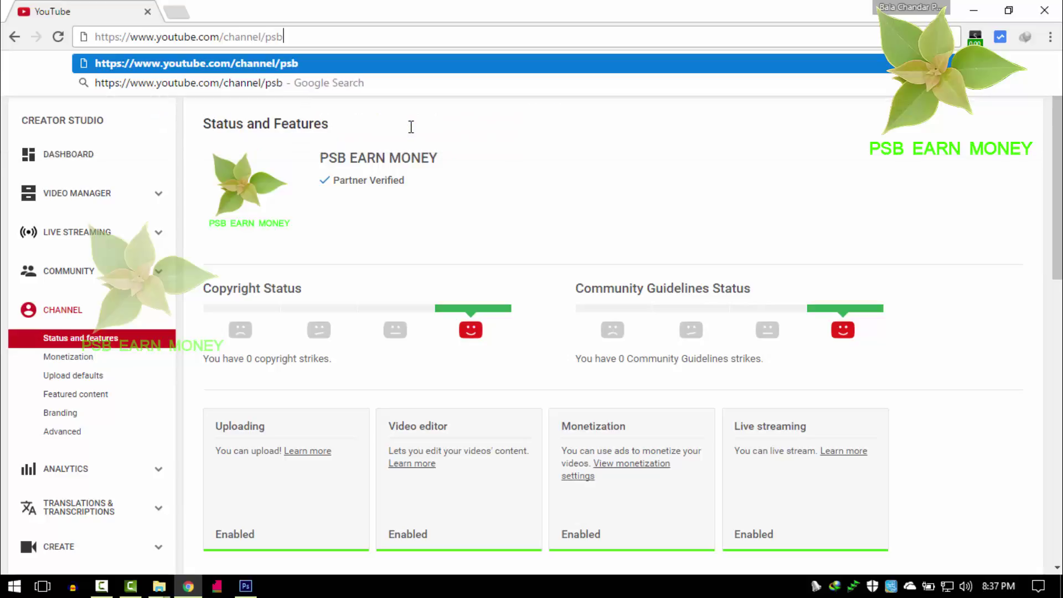
text(m)
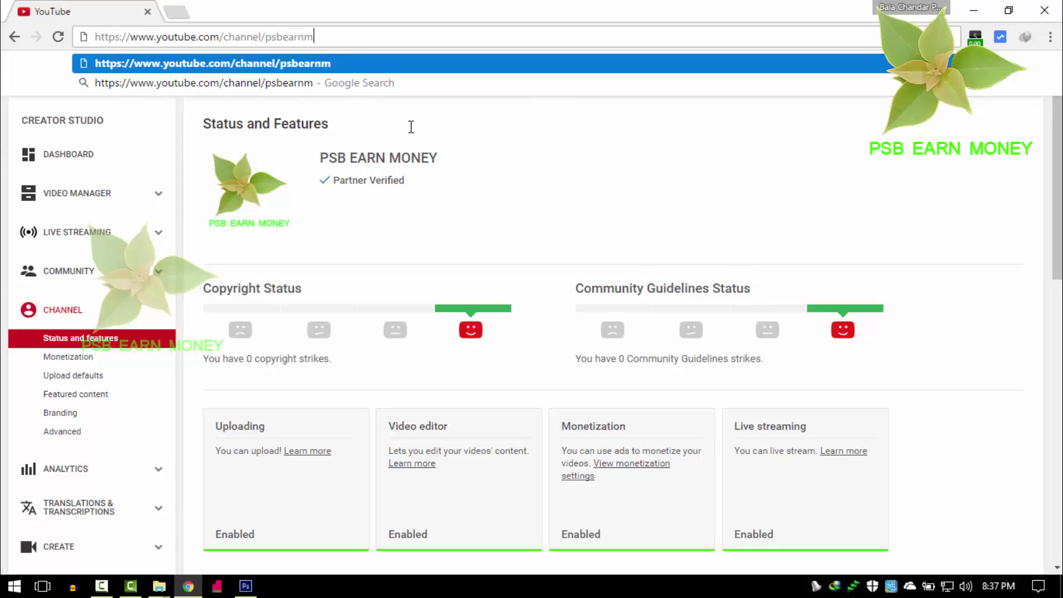
text(oneyo)
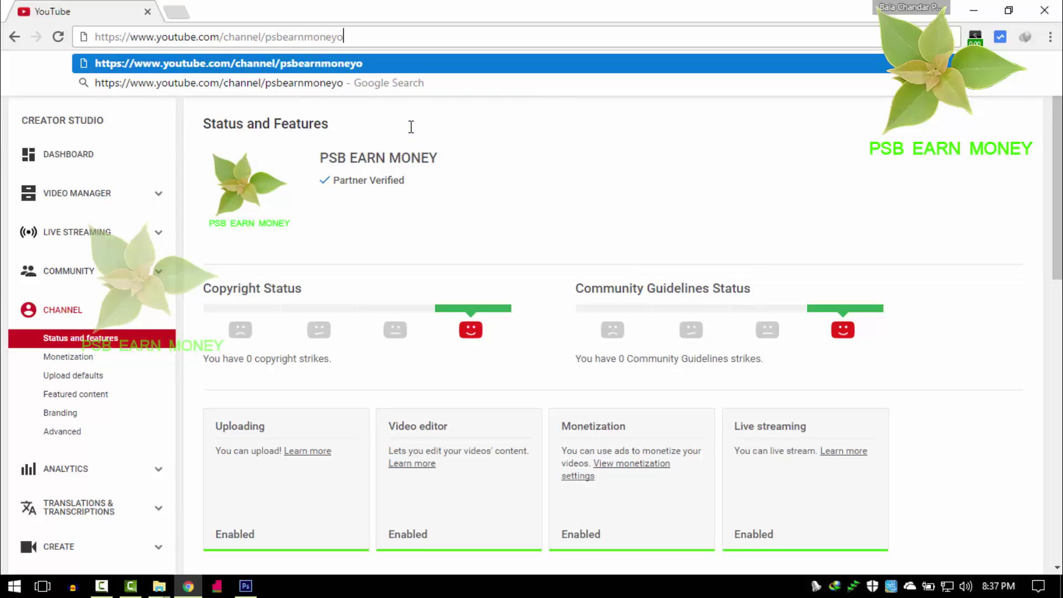
text(fficial)
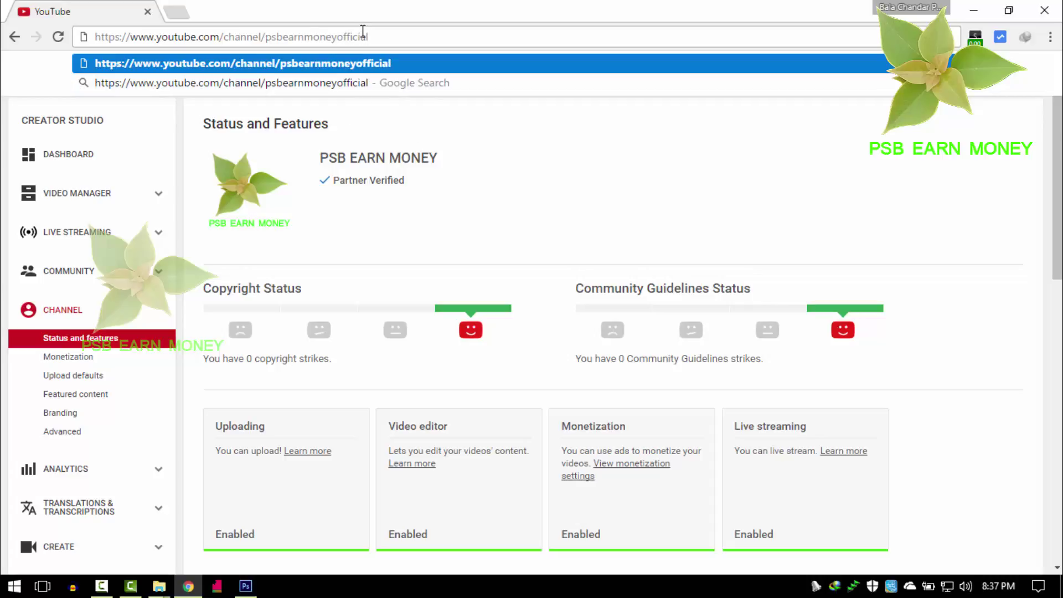
Open the psbearnmoneyofficial channel address in a second tab, view the page and return to Status and Features
drag(371, 43, 216, 6)
click(99, 7)
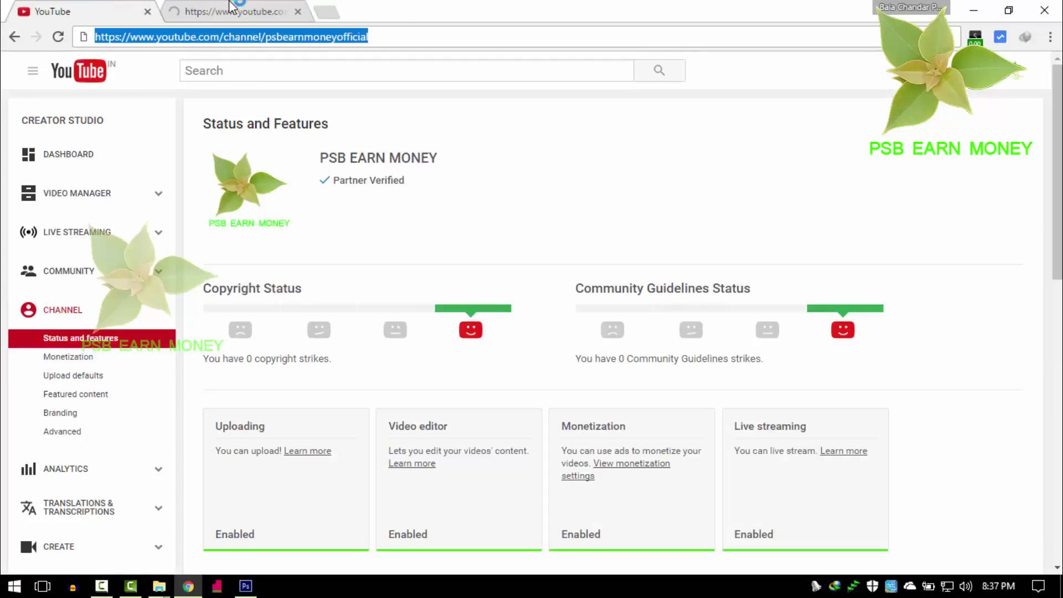
click(233, 10)
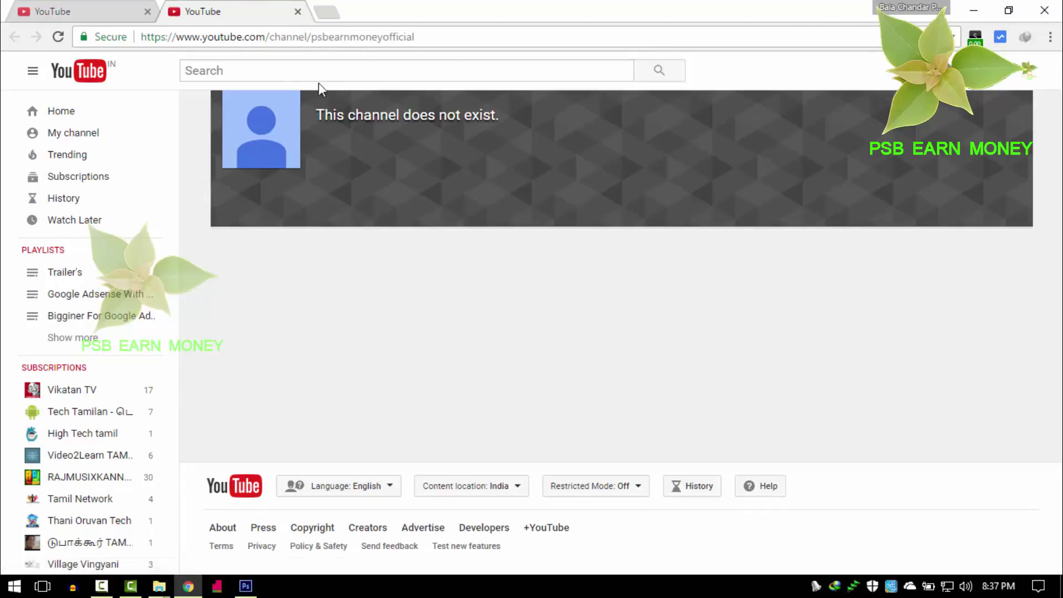
click(108, 7)
Examine the PSB EARN MONEY channel name as the basis for the custom URL
drag(320, 160, 451, 160)
click(440, 165)
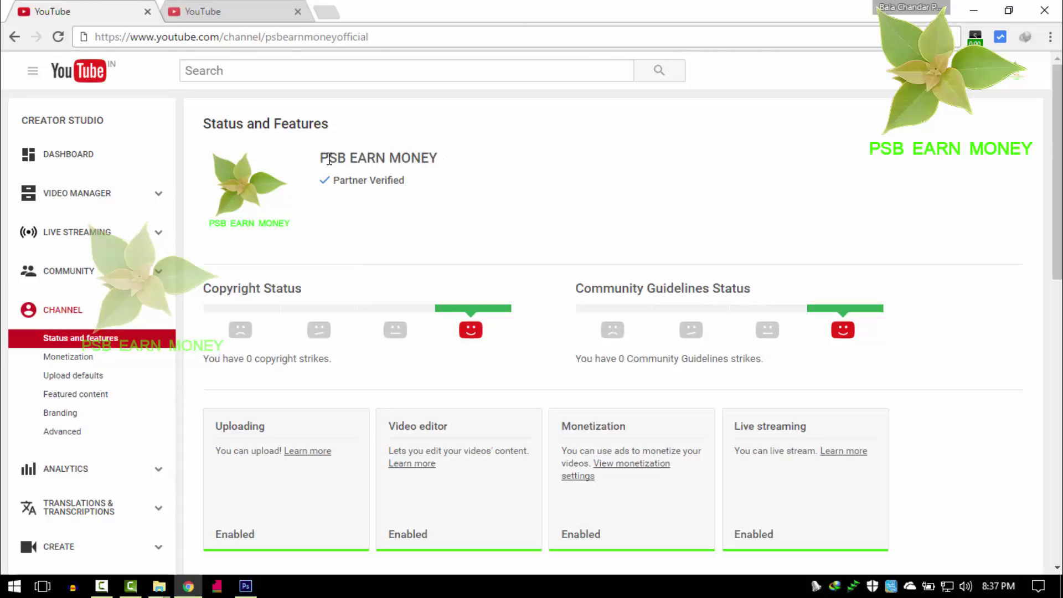
triple_click(362, 160)
click(517, 156)
click(1023, 82)
click(531, 218)
triple_click(415, 161)
click(497, 167)
drag(451, 164, 321, 158)
click(531, 146)
triple_click(447, 160)
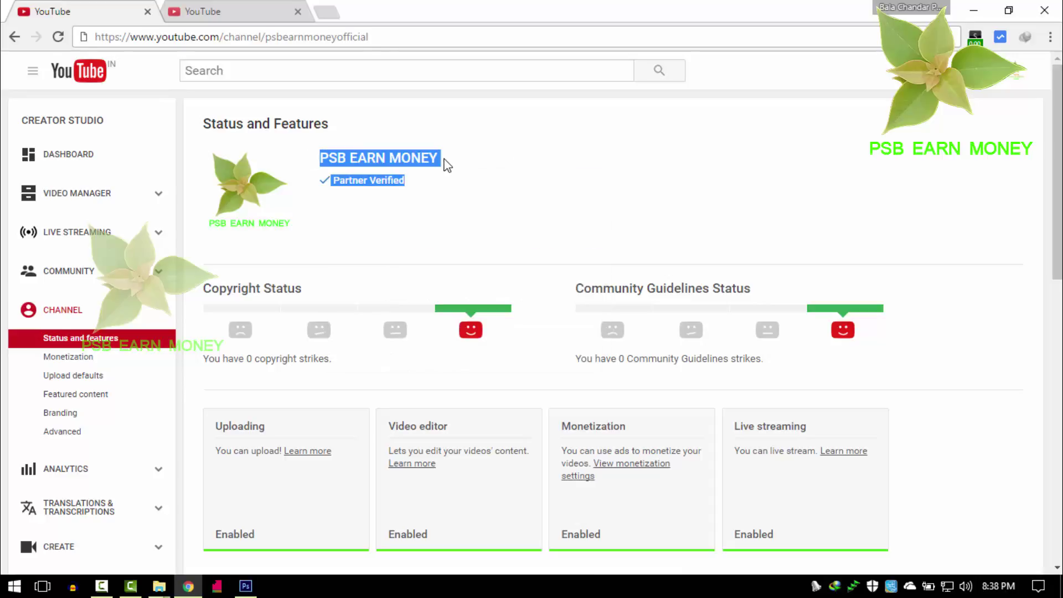
drag(447, 164, 320, 159)
click(483, 155)
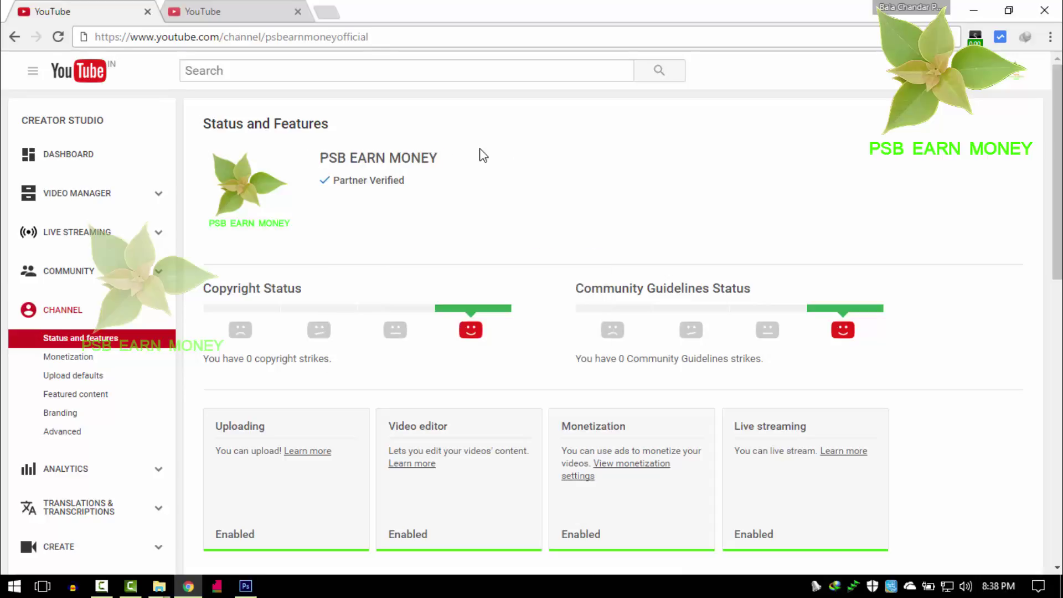
Reload the psbearnmoneyofficial channel page in the second tab and return to Status and Features
mouse_move(425, 161)
key(Return)
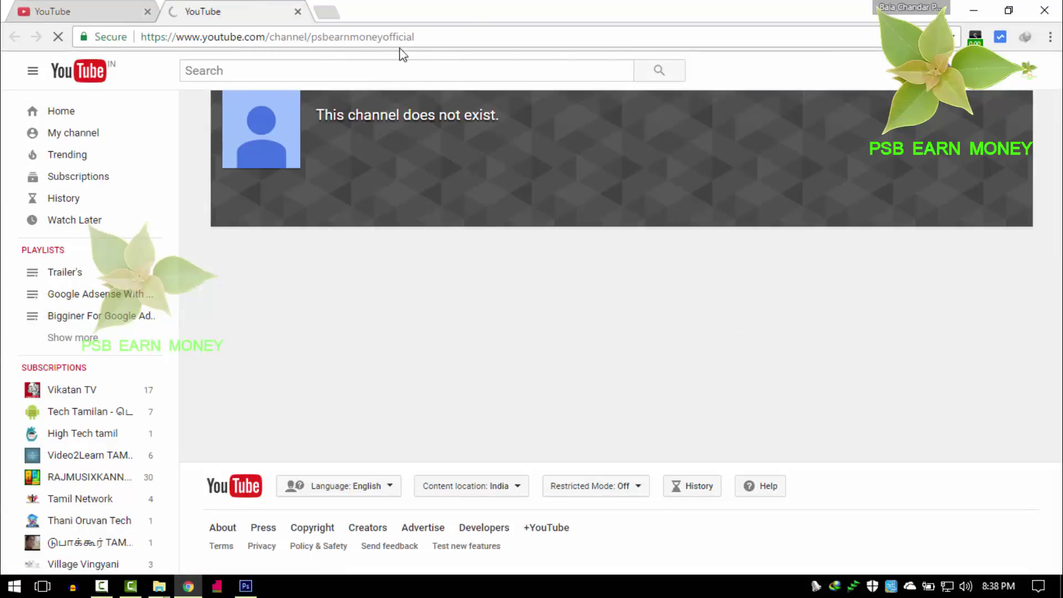
click(119, 7)
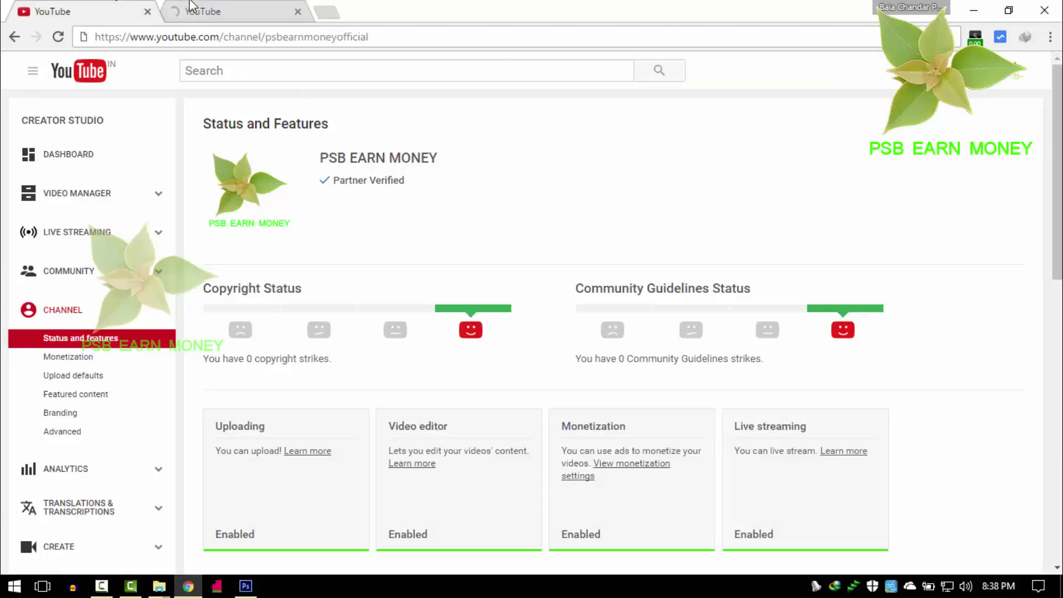
click(171, 8)
click(111, 7)
Enable the Custom URL feature from its card to open the Advanced account settings
scroll(664, 277, down, 6)
scroll(801, 416, down, 4)
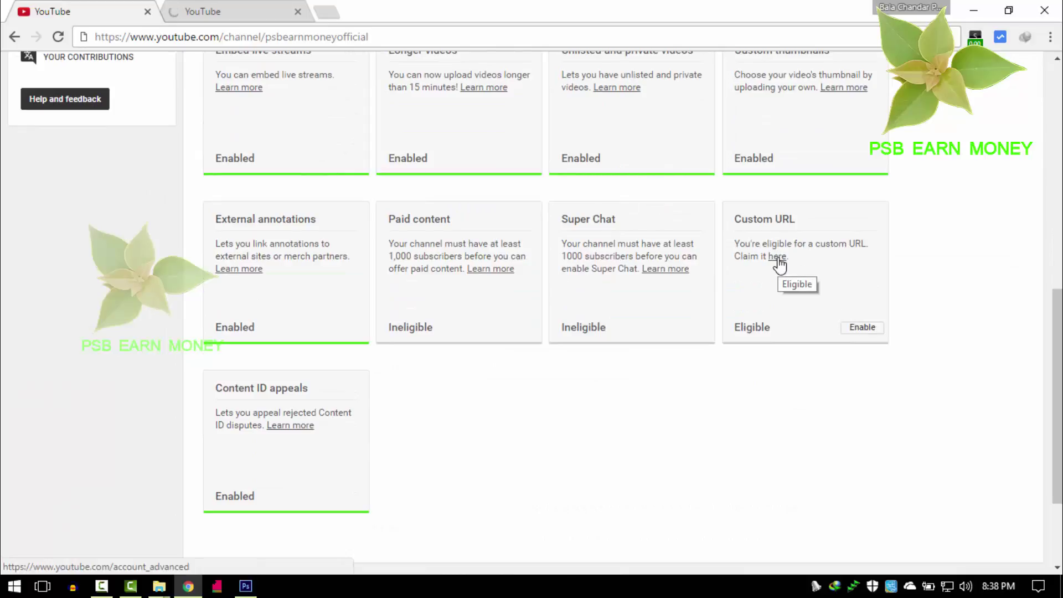
click(862, 327)
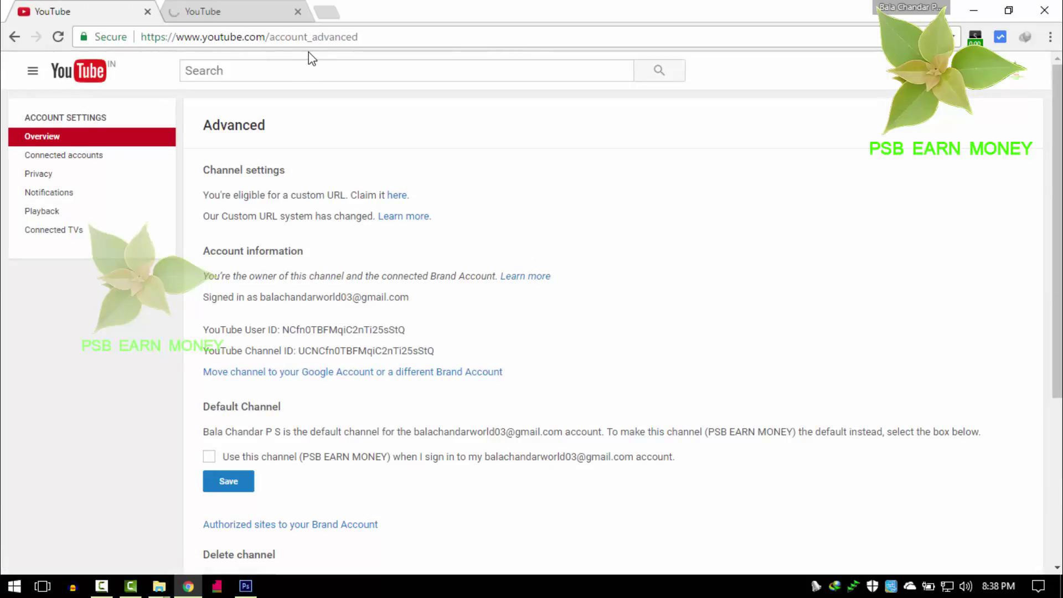
Examine the account_advanced page address and the Channel settings heading on the Advanced page
drag(317, 39, 376, 65)
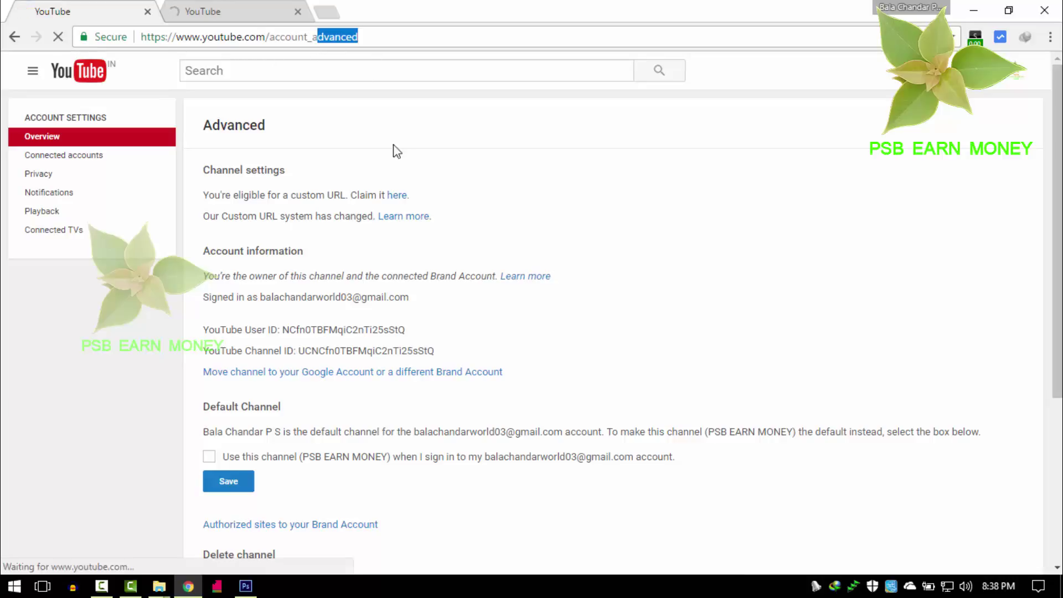
click(332, 154)
drag(314, 37, 370, 59)
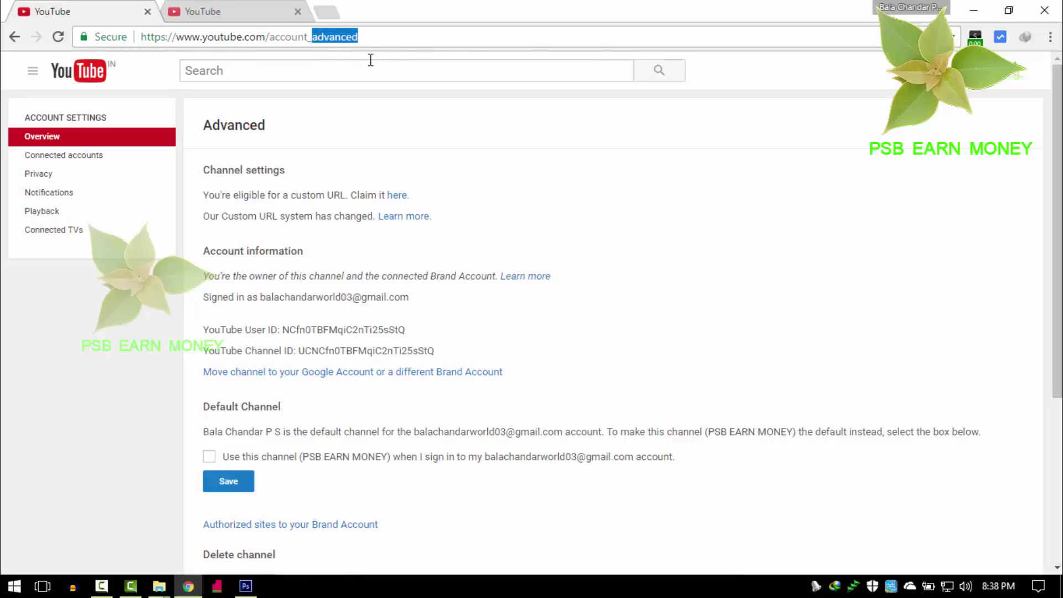
click(413, 95)
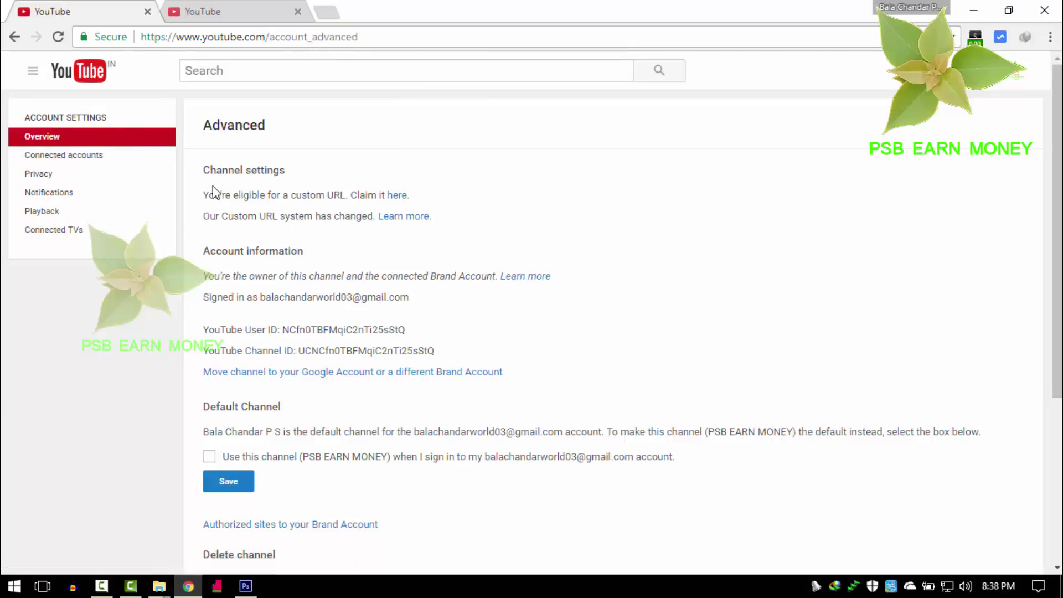
drag(205, 170, 299, 173)
click(304, 178)
click(101, 586)
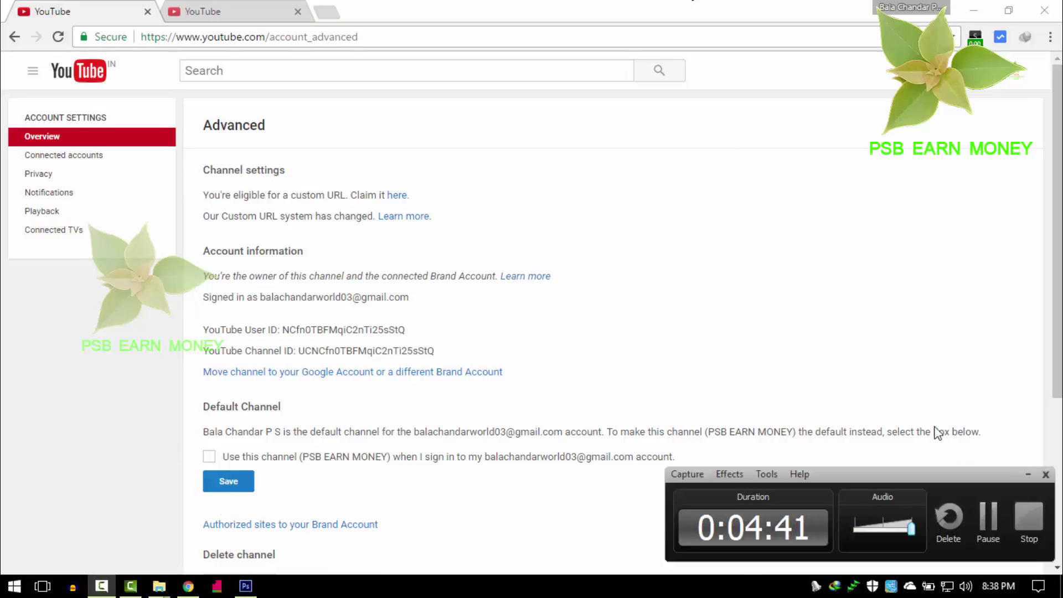
click(1026, 475)
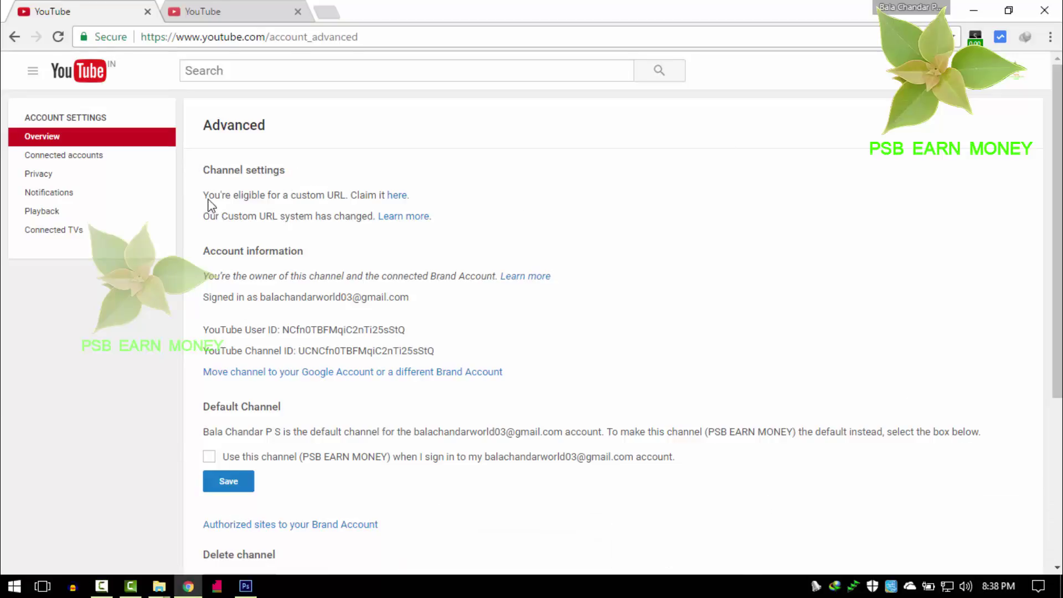
Review the custom URL notices under Channel settings, and view the account menu and dismiss it
drag(212, 197, 374, 216)
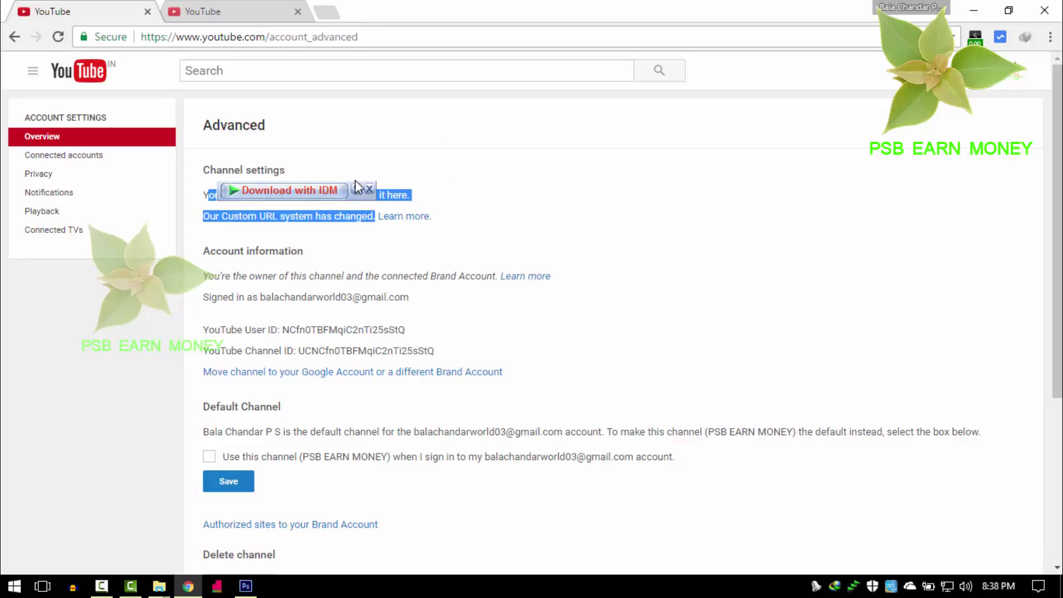
click(463, 175)
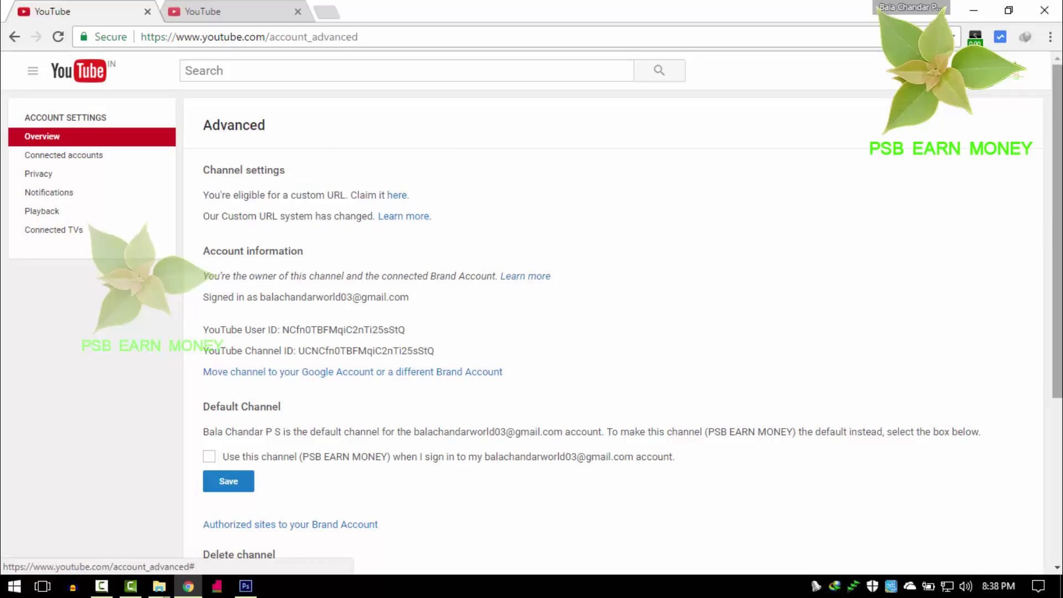
click(1017, 77)
click(968, 115)
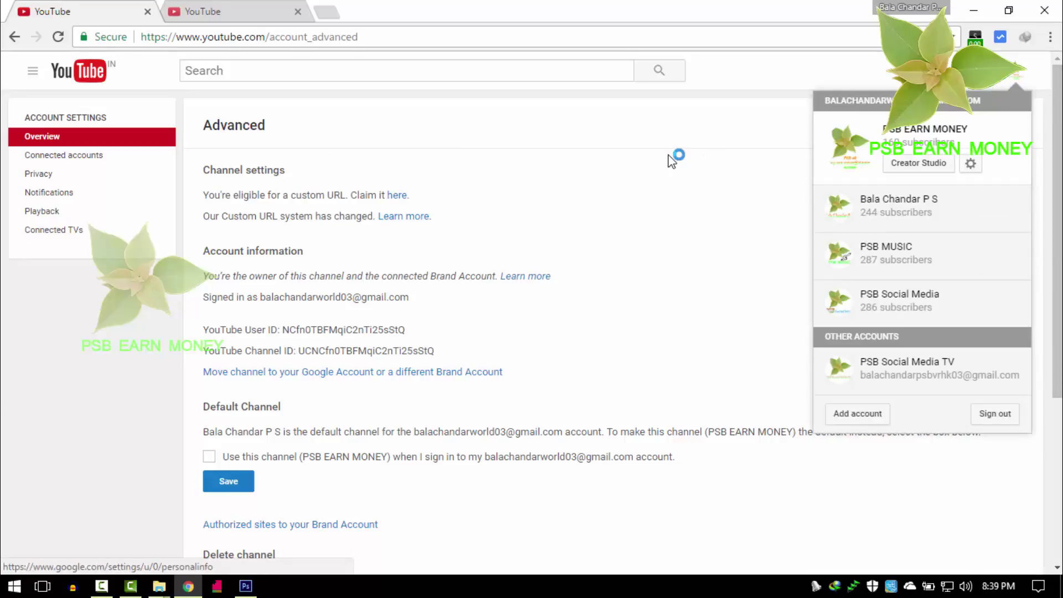
click(681, 218)
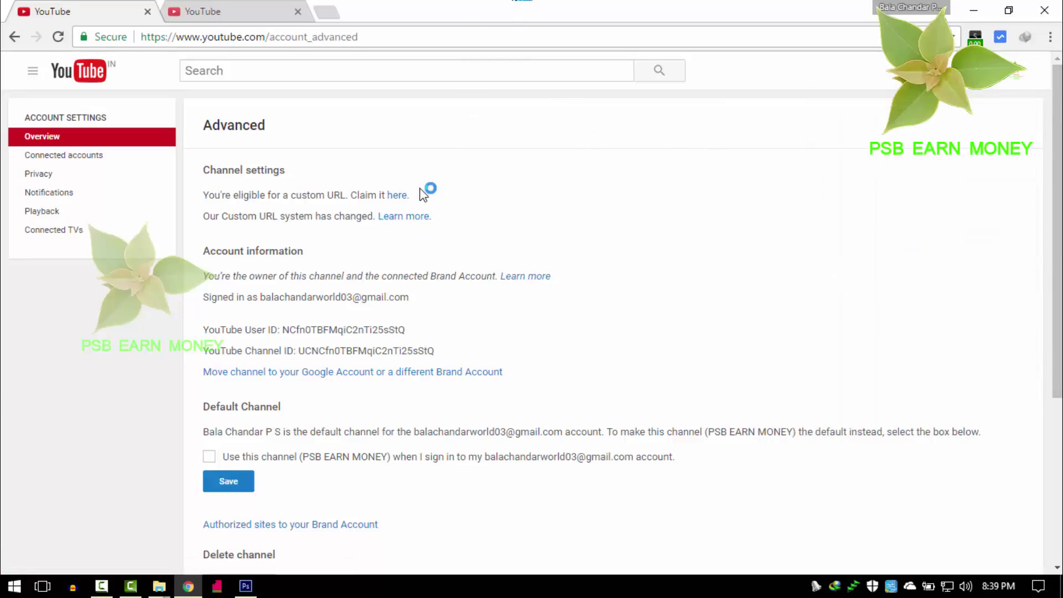
Start claiming the custom URL from Channel settings and examine the PSBEARNMONEY part of the suggested address
click(1016, 78)
click(627, 161)
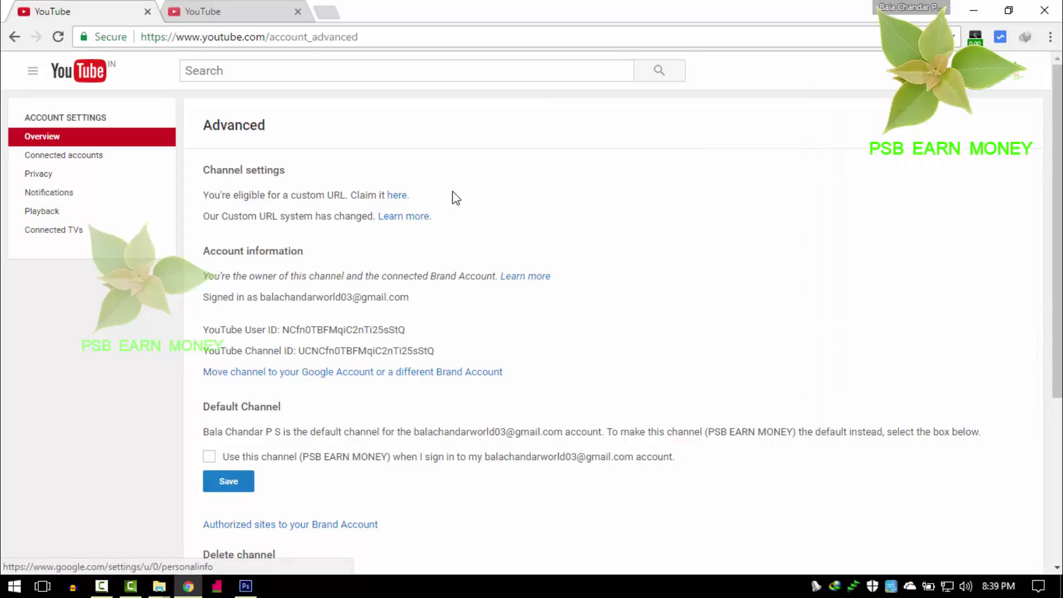
click(398, 195)
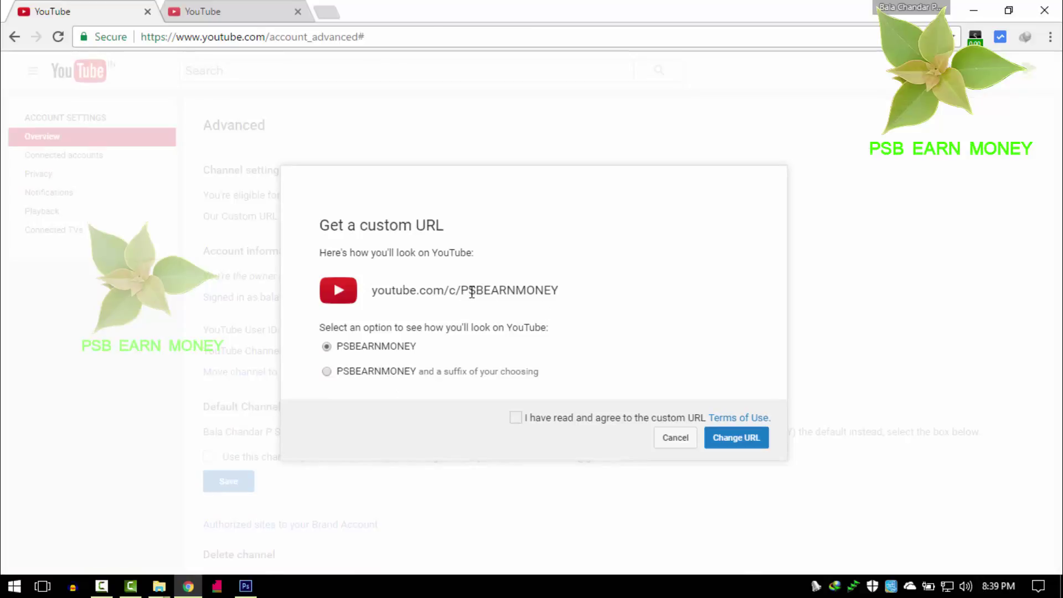
drag(461, 290, 609, 294)
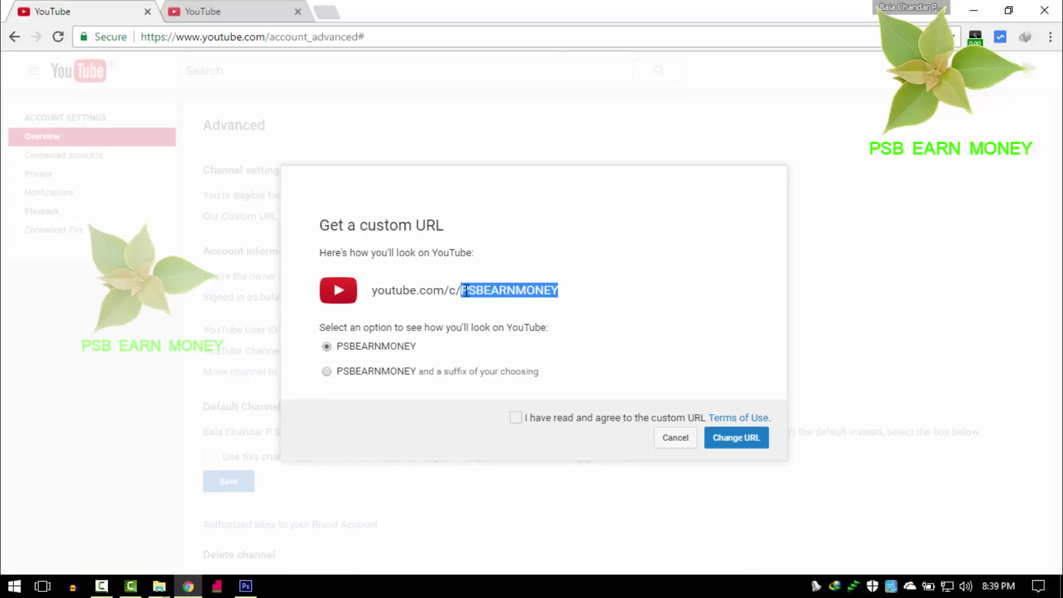
click(466, 291)
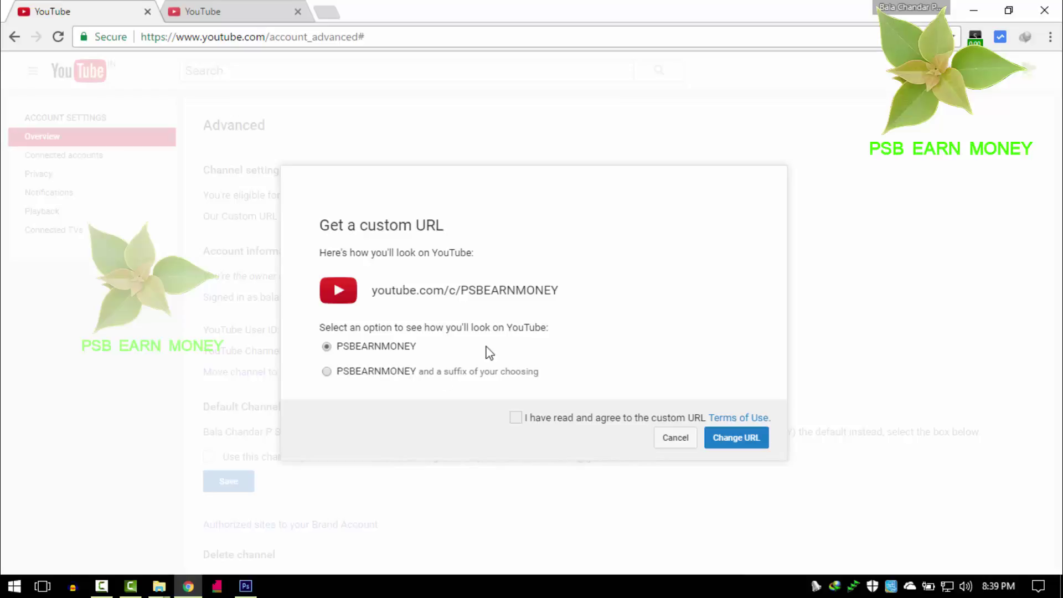
Choose the PSBEARNMONEY option with a custom suffix and enter official as the suffix
click(407, 377)
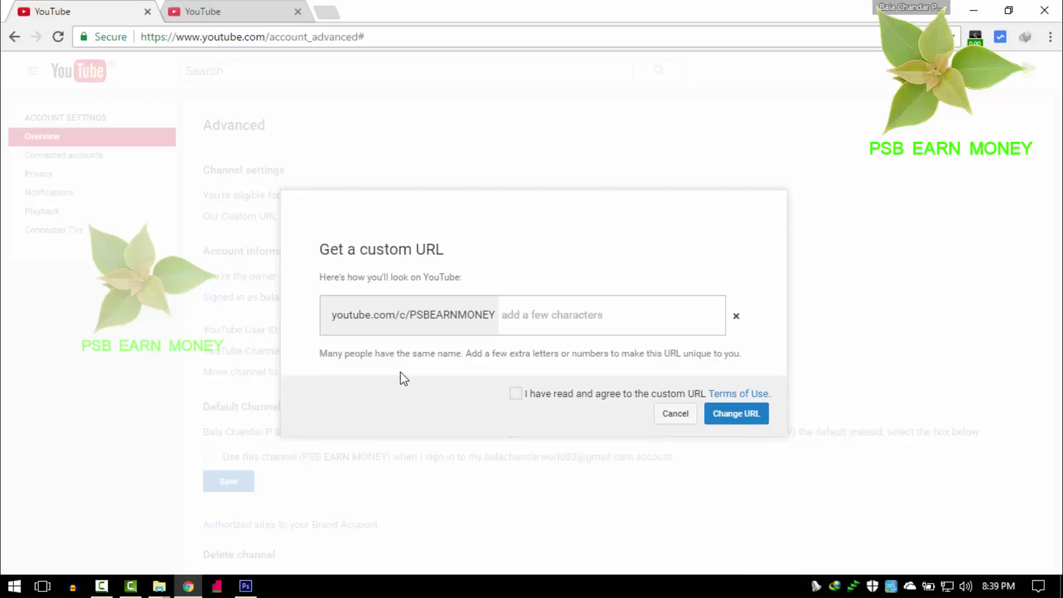
click(566, 315)
text(oo)
text(fi)
key(BackSpace)
key(BackSpace)
key(BackSpace)
text(ffi)
double_click(573, 306)
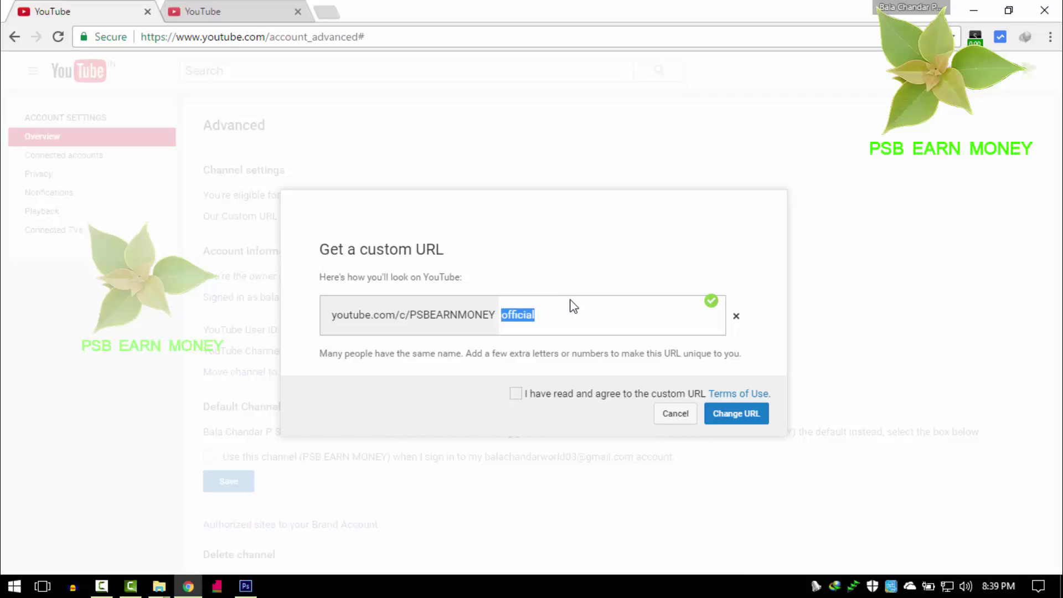
Copy official from the second tab's channel address, paste it into a new tab's address field, and return to the custom URL dialog
click(275, 5)
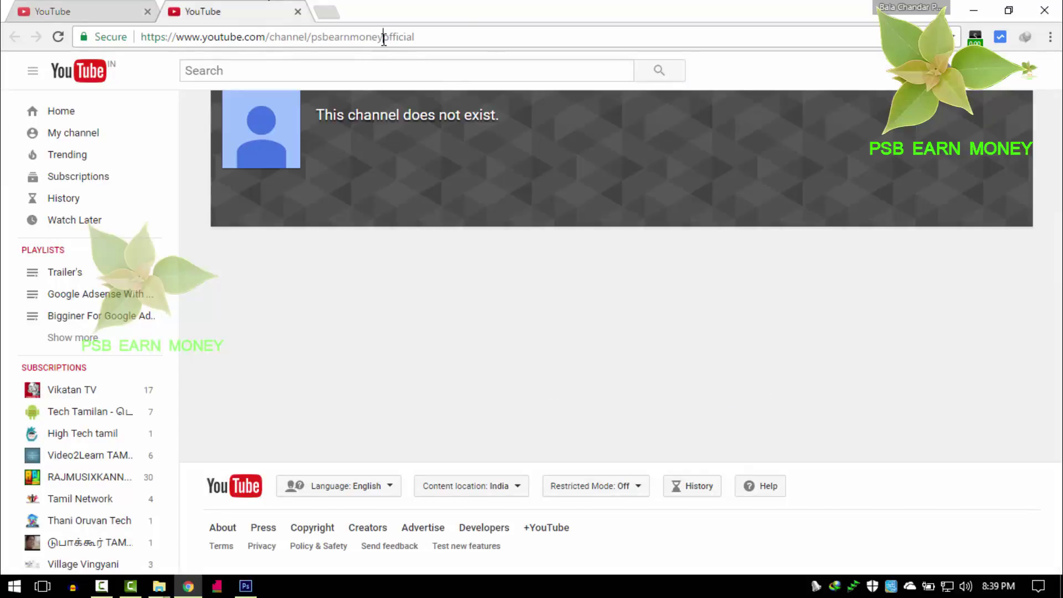
drag(383, 37, 467, 49)
key(ctrl+c)
click(118, 7)
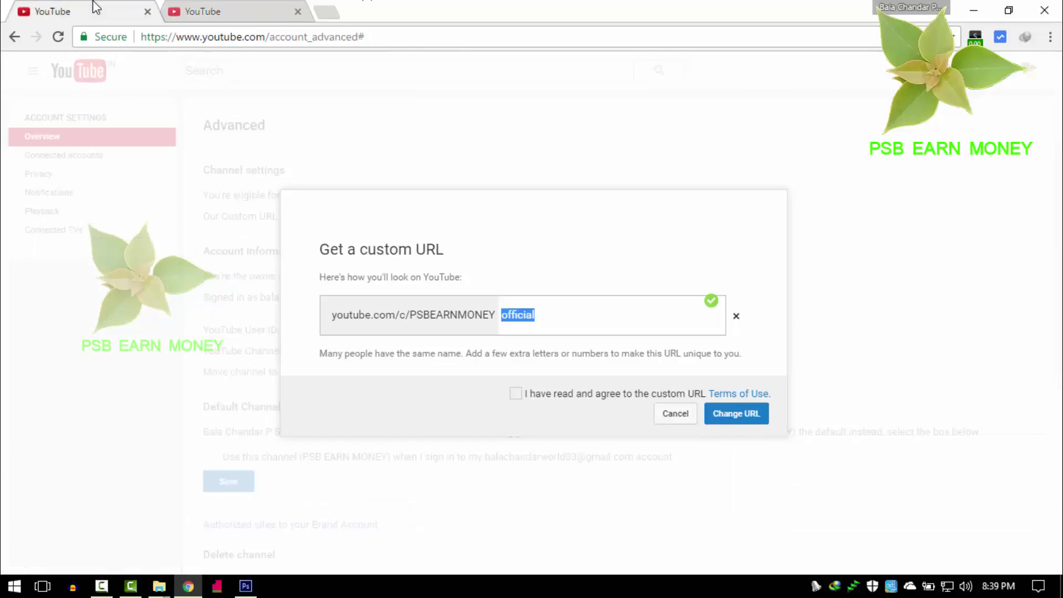
click(326, 12)
key(ctrl+v)
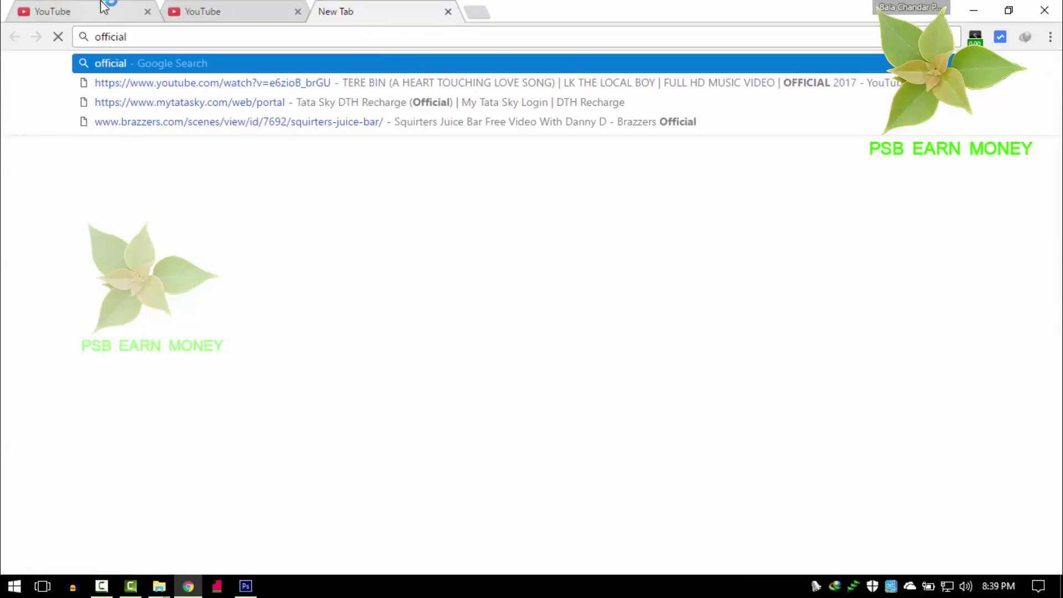
click(105, 10)
Check the PSBEARNMONEY address with its official suffix, agree to the custom URL Terms of Use, and submit the URL change
drag(548, 320, 485, 315)
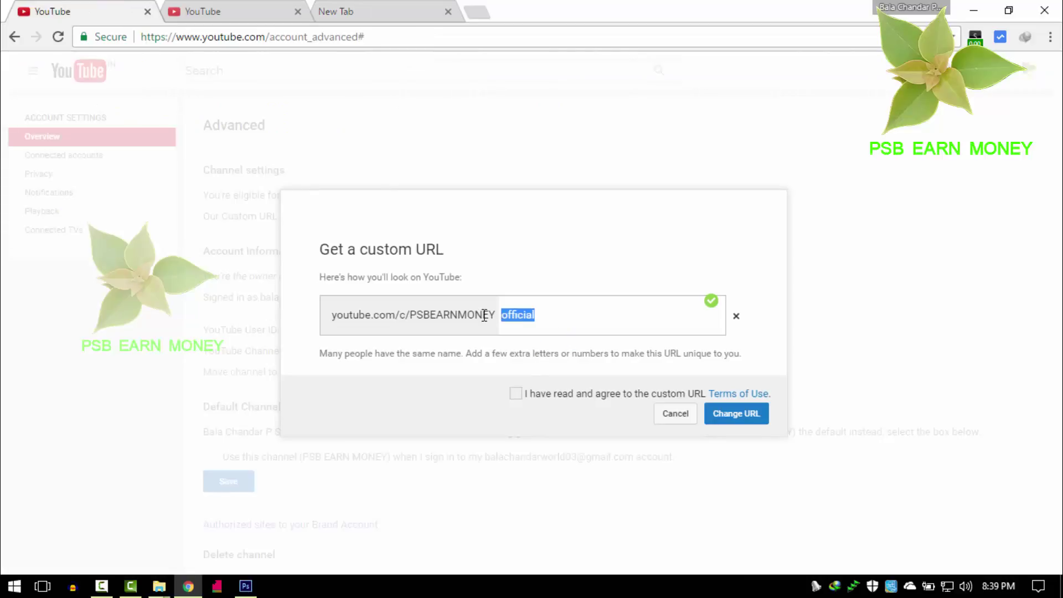
click(616, 314)
click(516, 394)
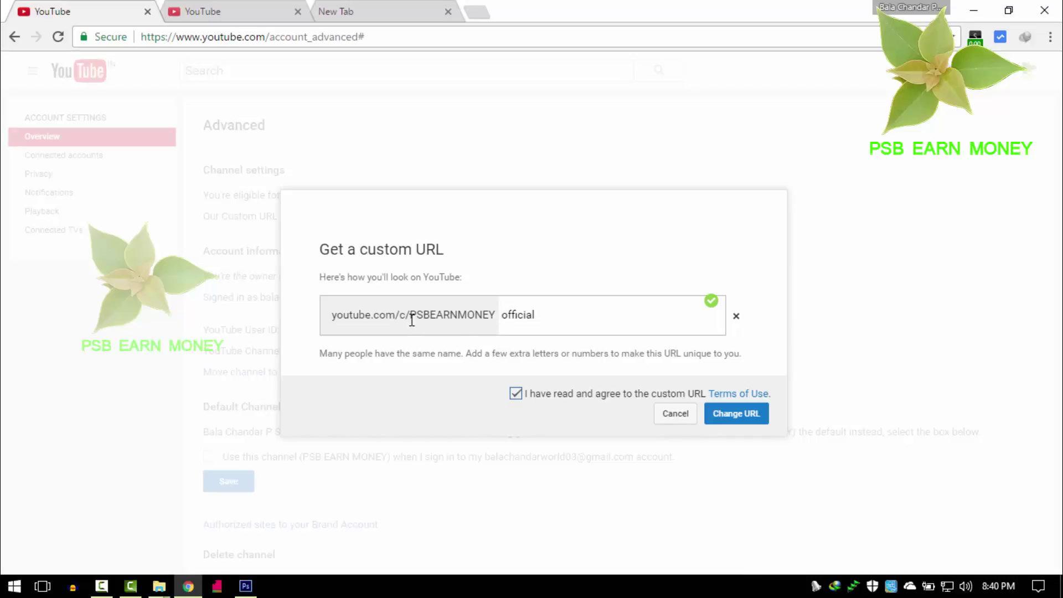
drag(412, 320, 562, 334)
click(560, 315)
double_click(510, 315)
click(612, 328)
click(744, 421)
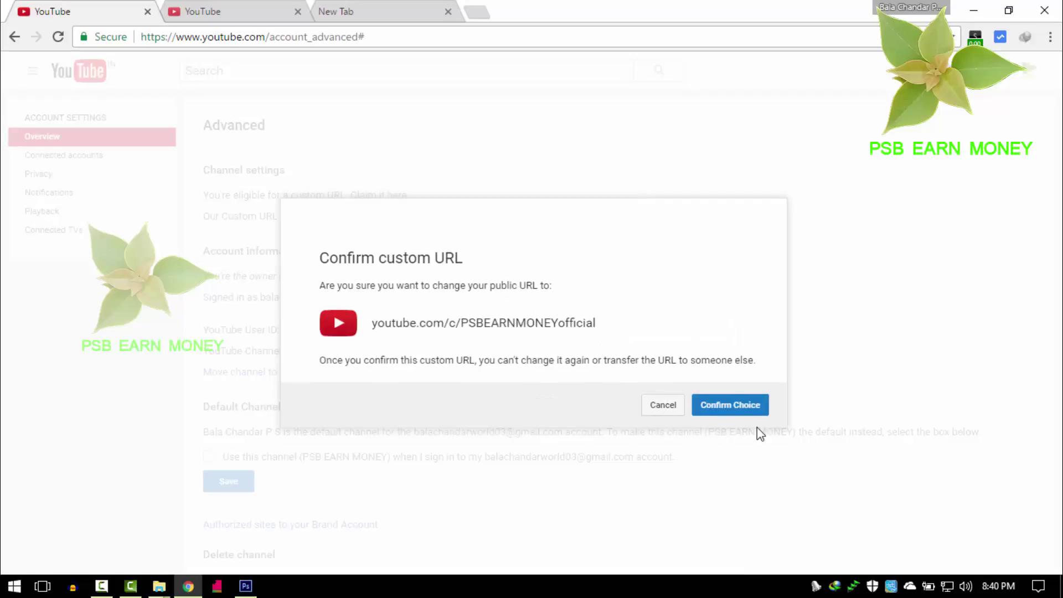
Compare youtube.com/c/PSBEARNMONEYofficial with the channel address in the second tab and confirm it as the custom URL
drag(595, 322, 371, 322)
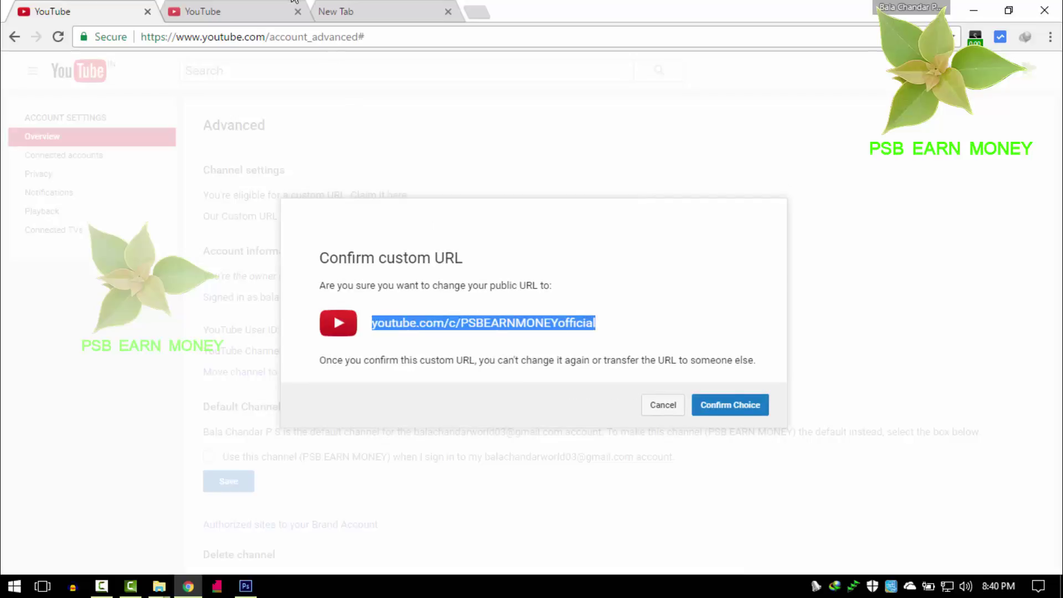
click(279, 15)
click(472, 302)
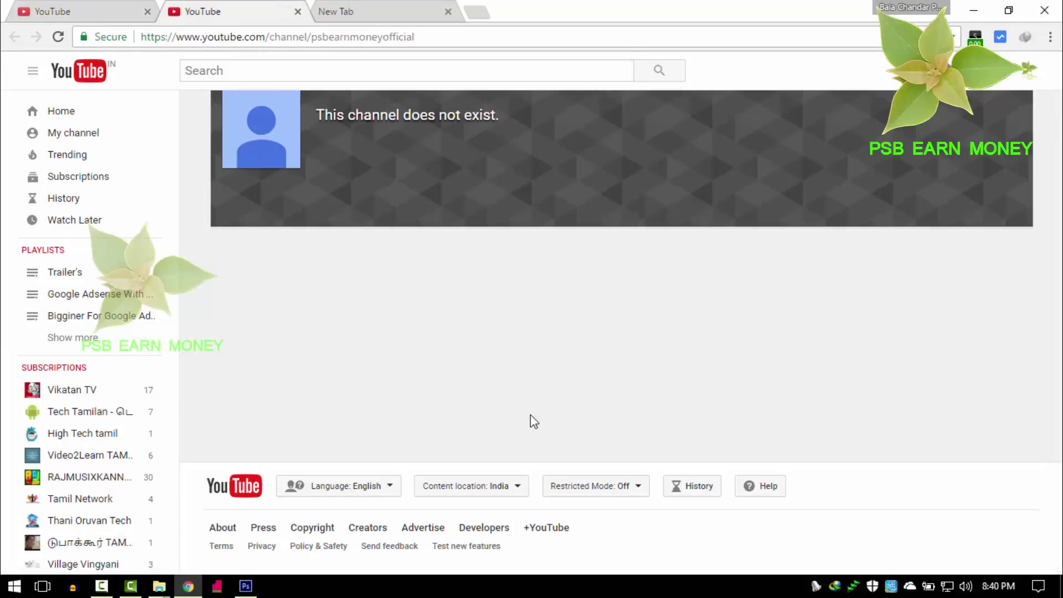
click(76, 8)
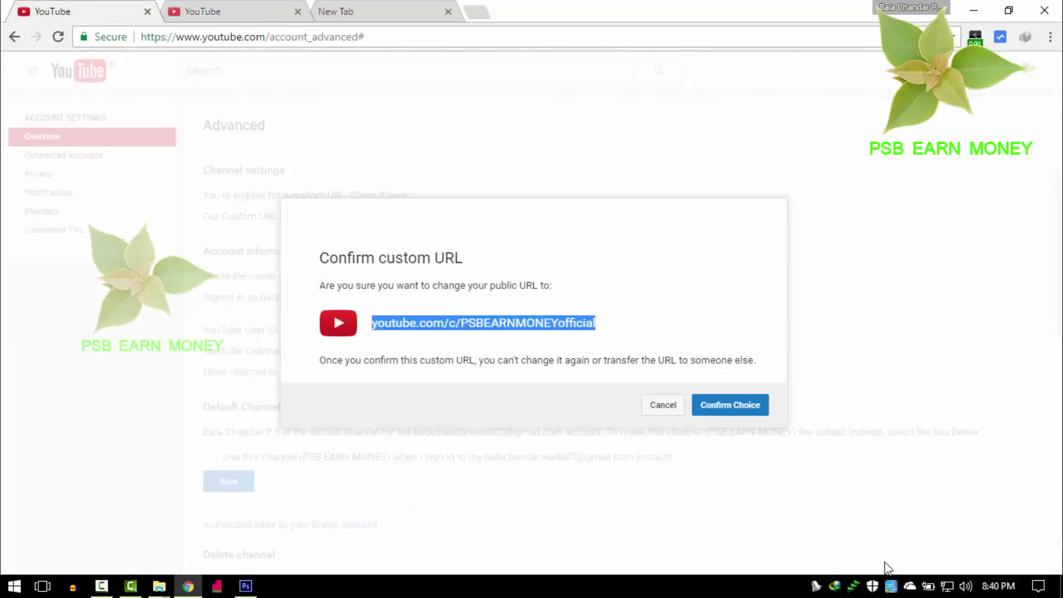
click(740, 411)
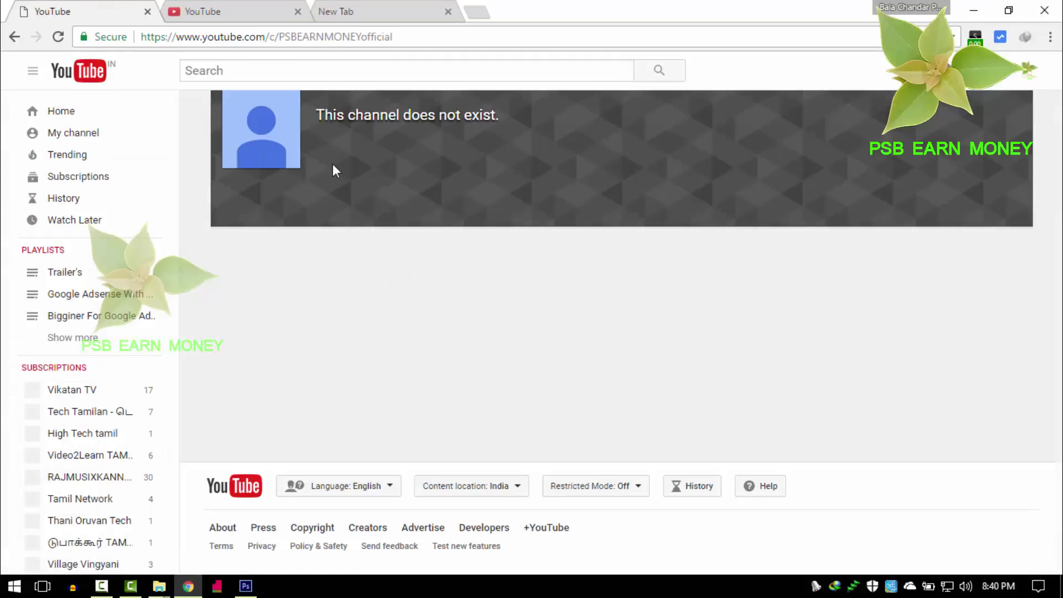
Reload the psbearnmoneyofficial channel page in the second tab and examine the PSBEARNMONEYofficial part of the first tab's address
click(239, 8)
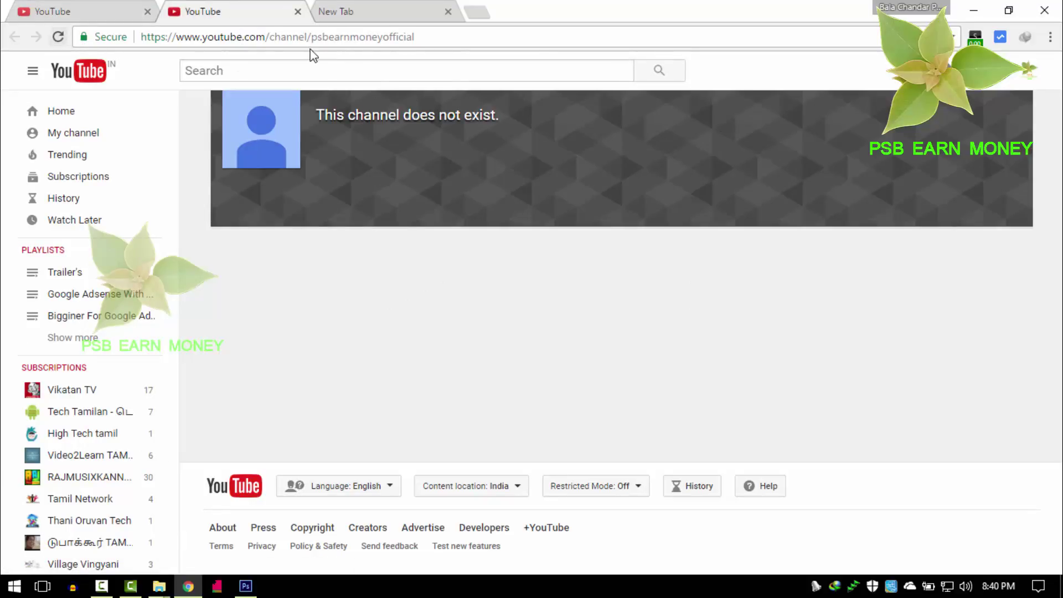
click(62, 42)
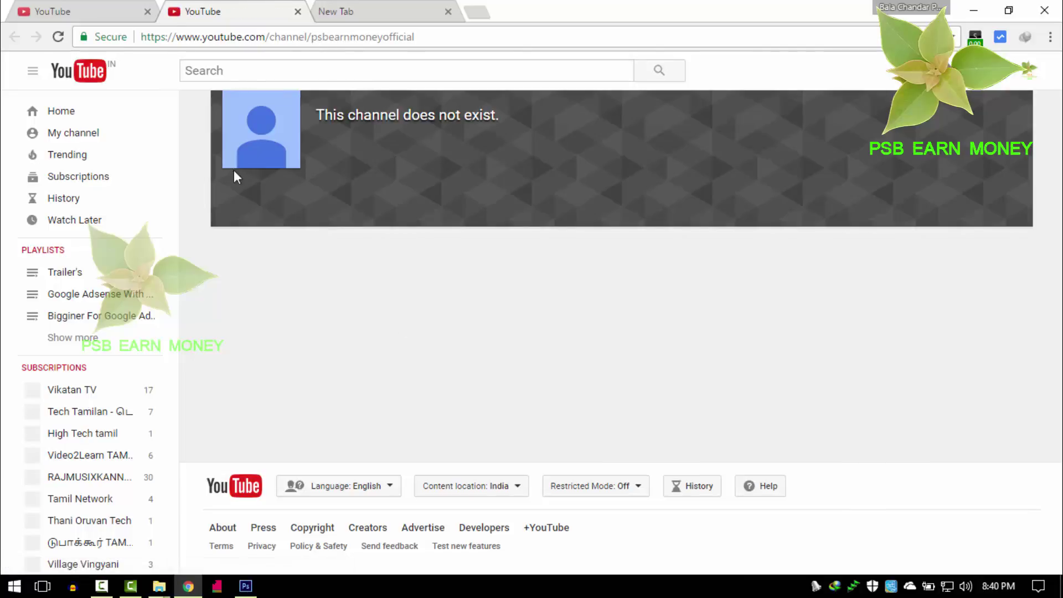
click(59, 38)
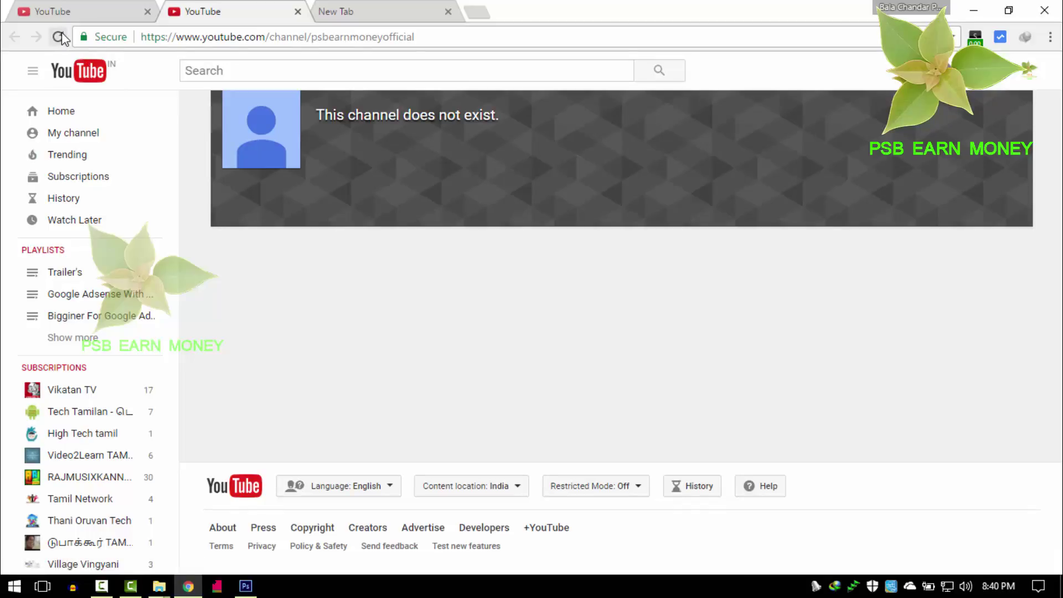
click(59, 37)
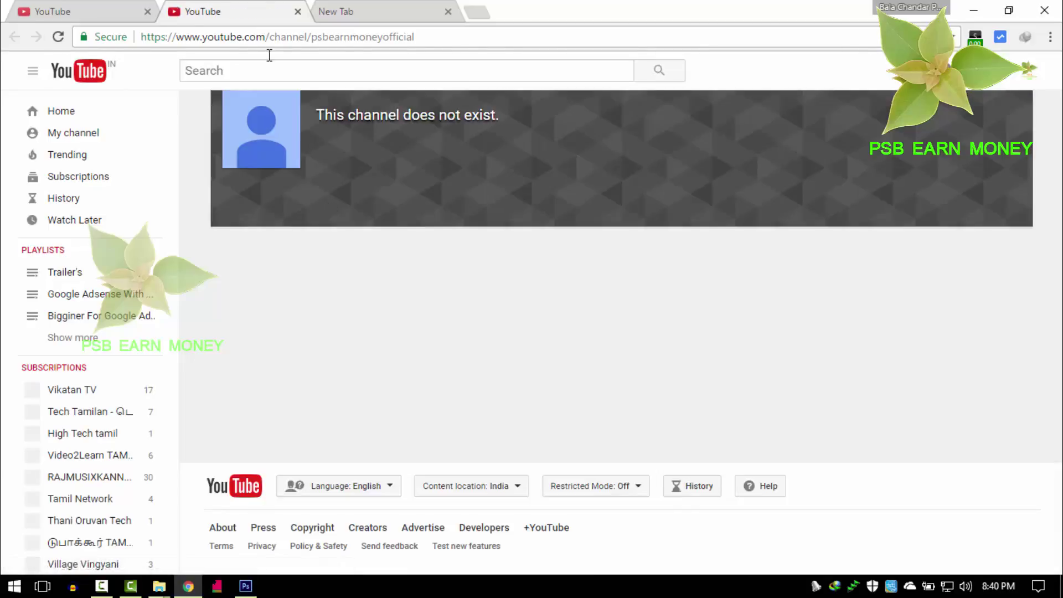
click(108, 5)
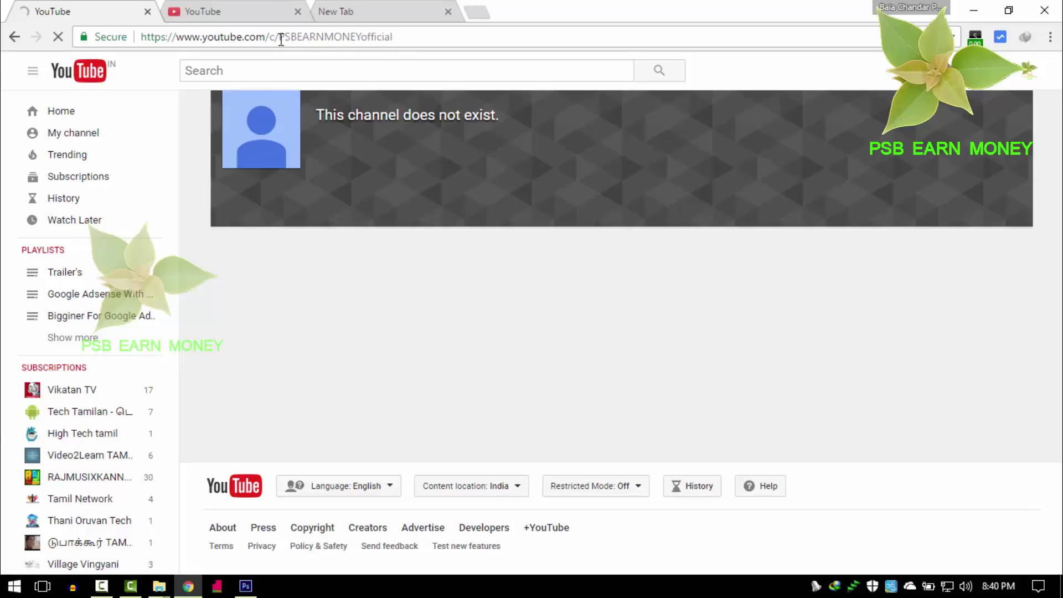
key(shift+End)
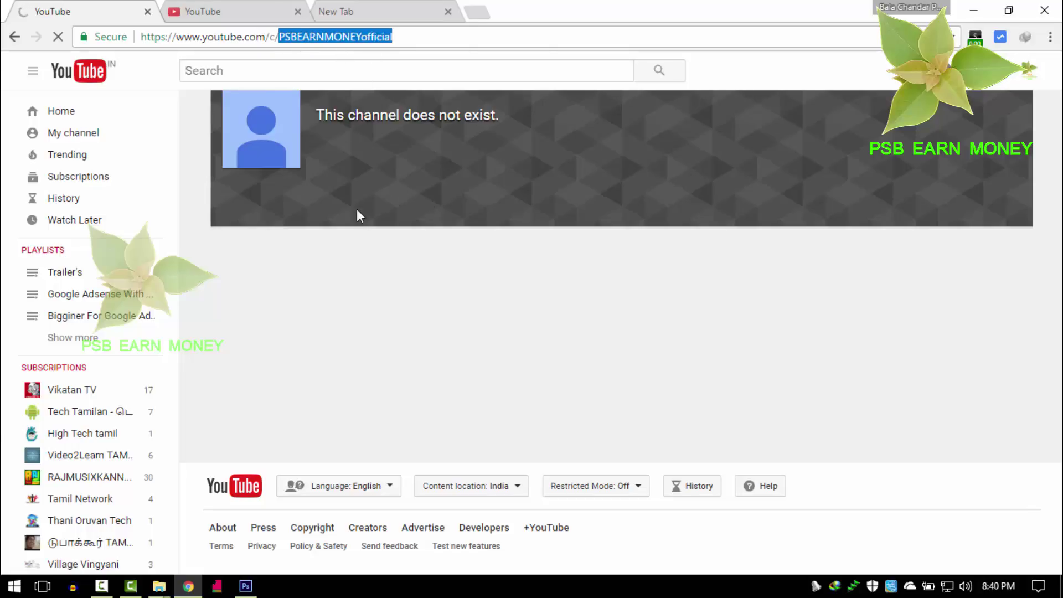
Load the psbearnmoneyofficial channel address in the third tab, reload it, and return to the first tab without the site information
click(245, 9)
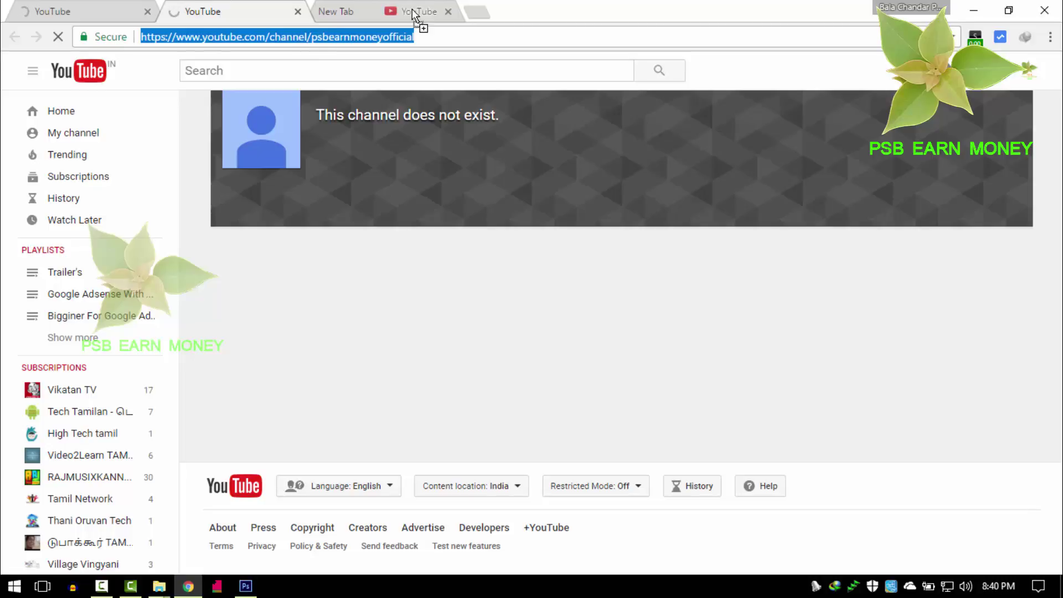
drag(390, 2, 387, 11)
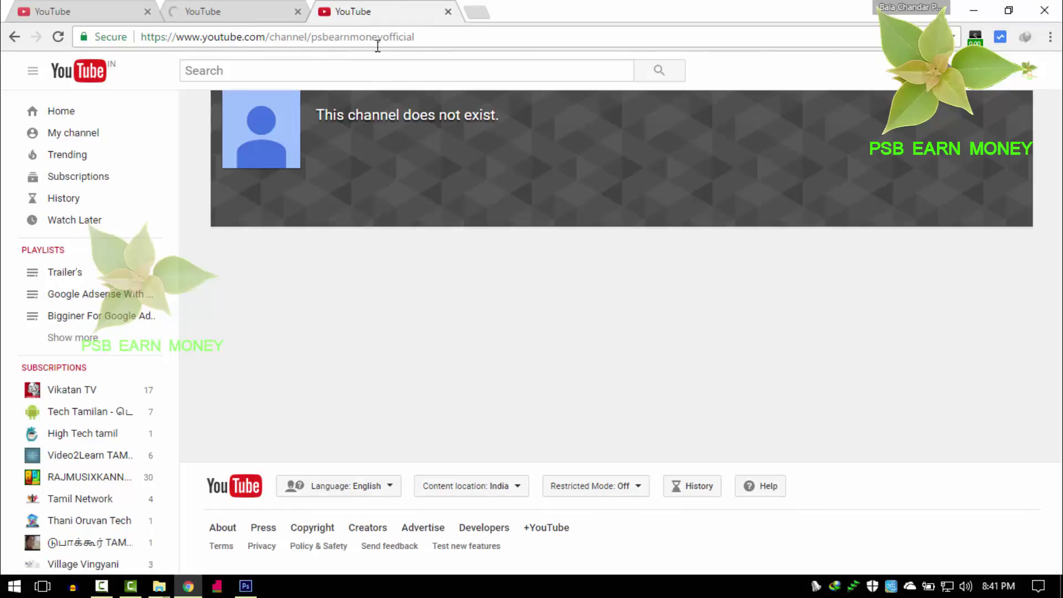
key(F5)
click(118, 6)
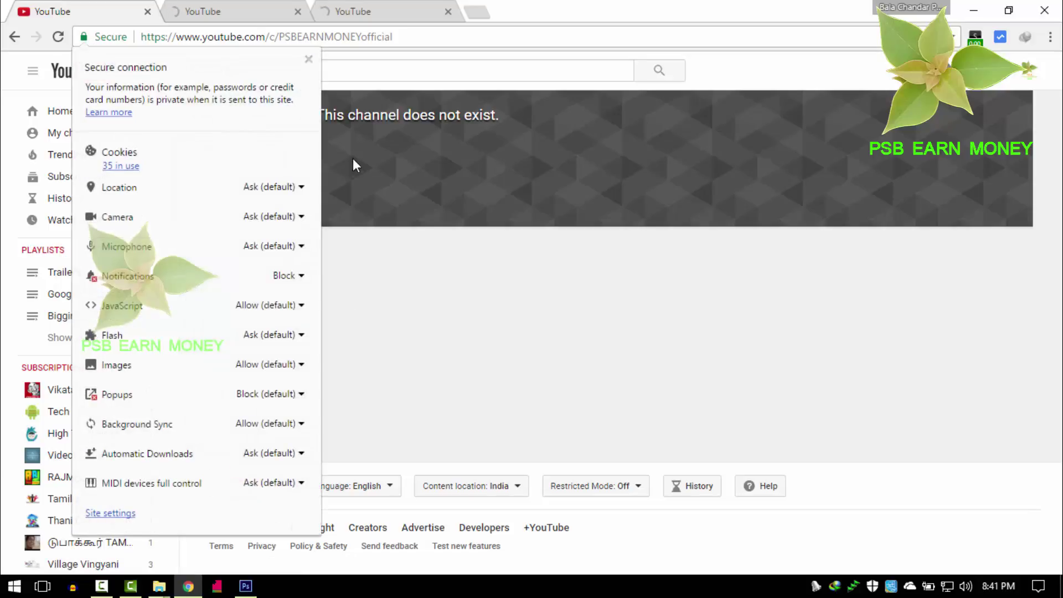
click(308, 63)
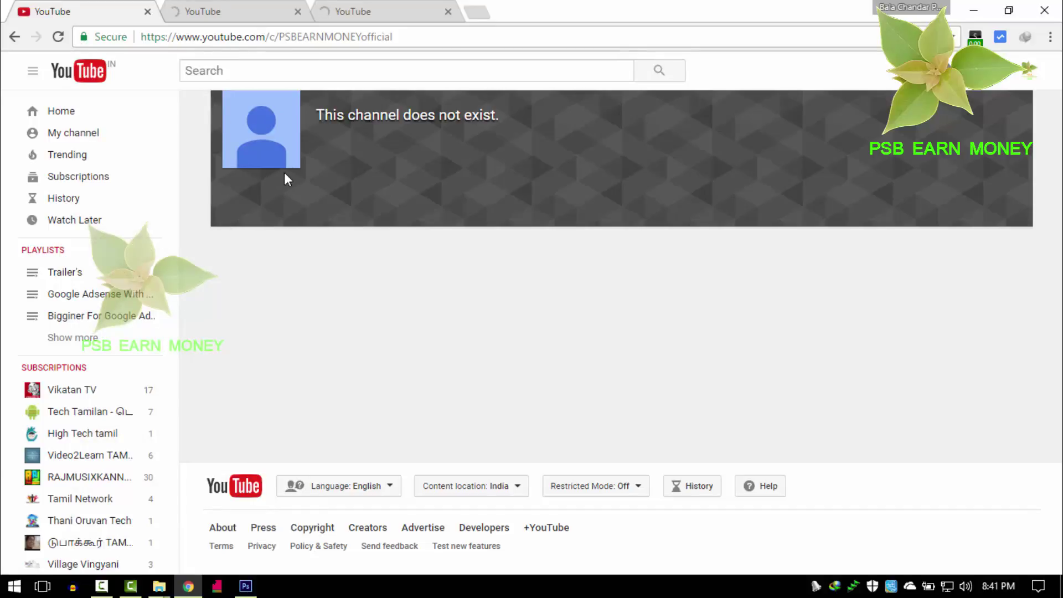
Load the channel/psbearnmoneyofficial address again in the second tab to check the page, and return to the first tab
click(235, 11)
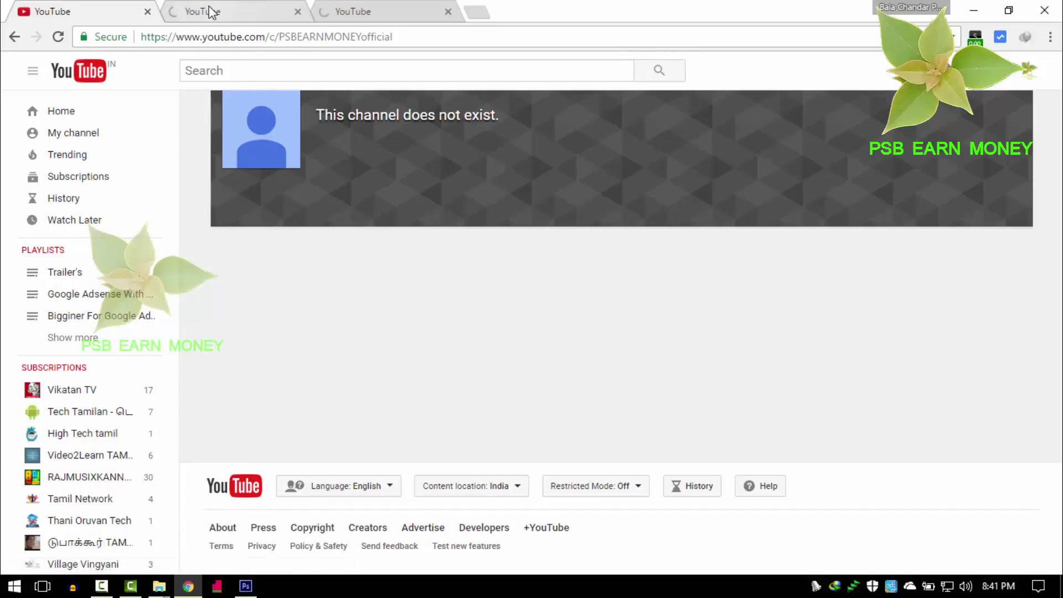
click(242, 38)
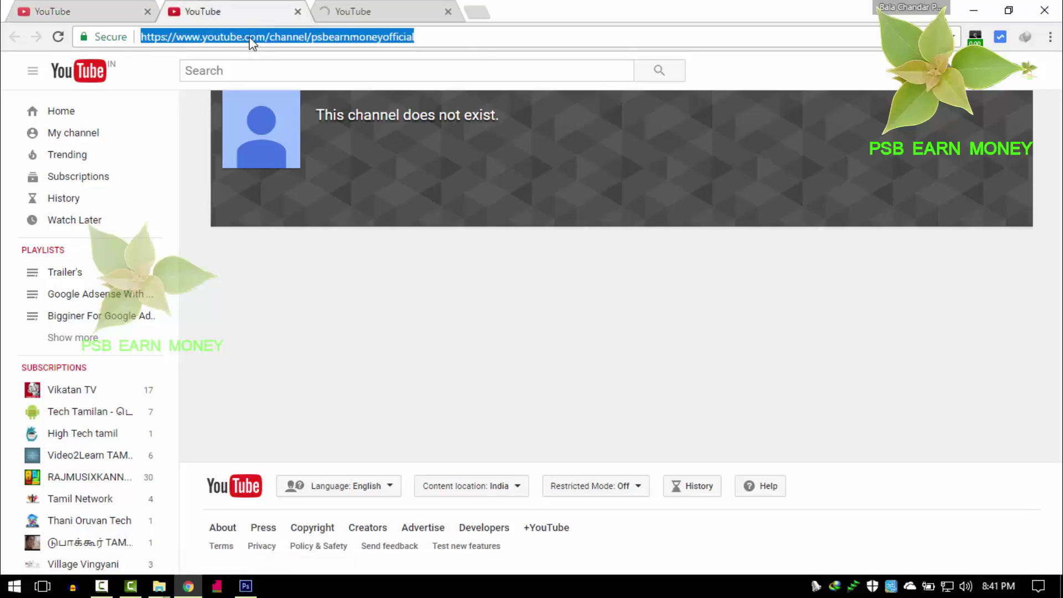
key(Return)
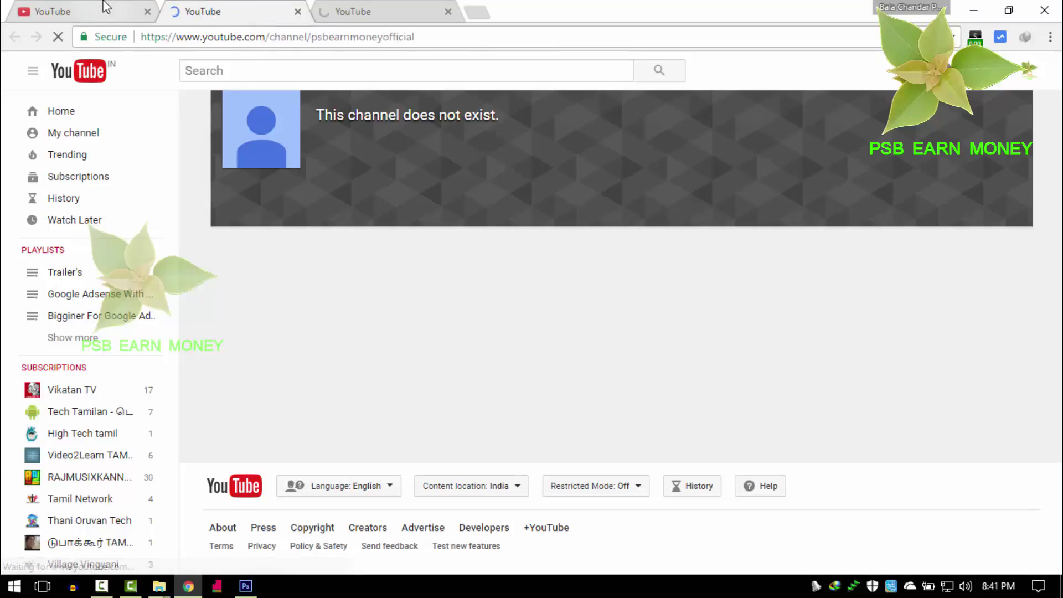
click(212, 36)
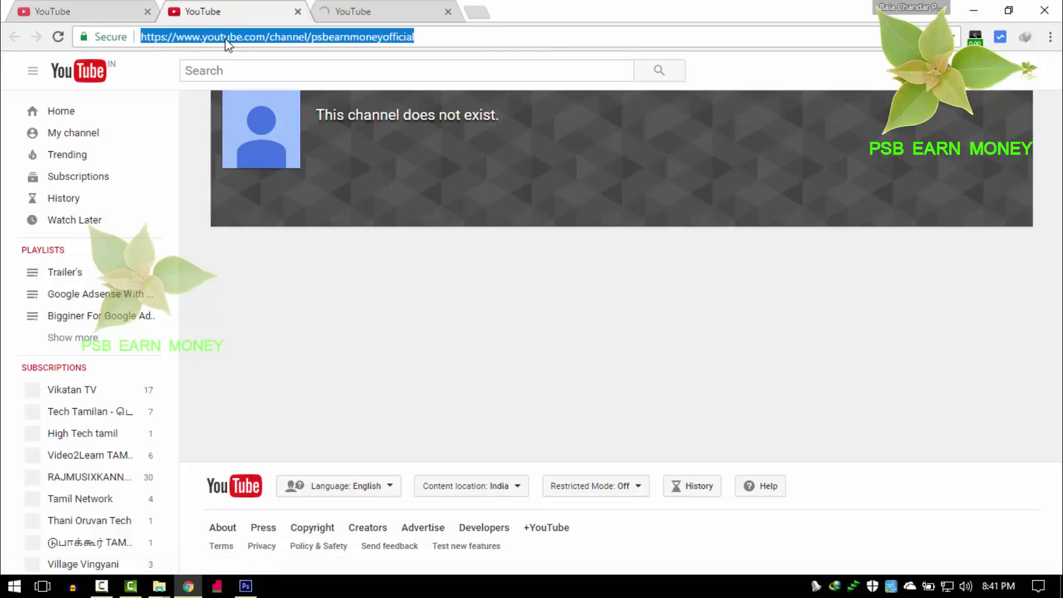
drag(226, 12, 226, 12)
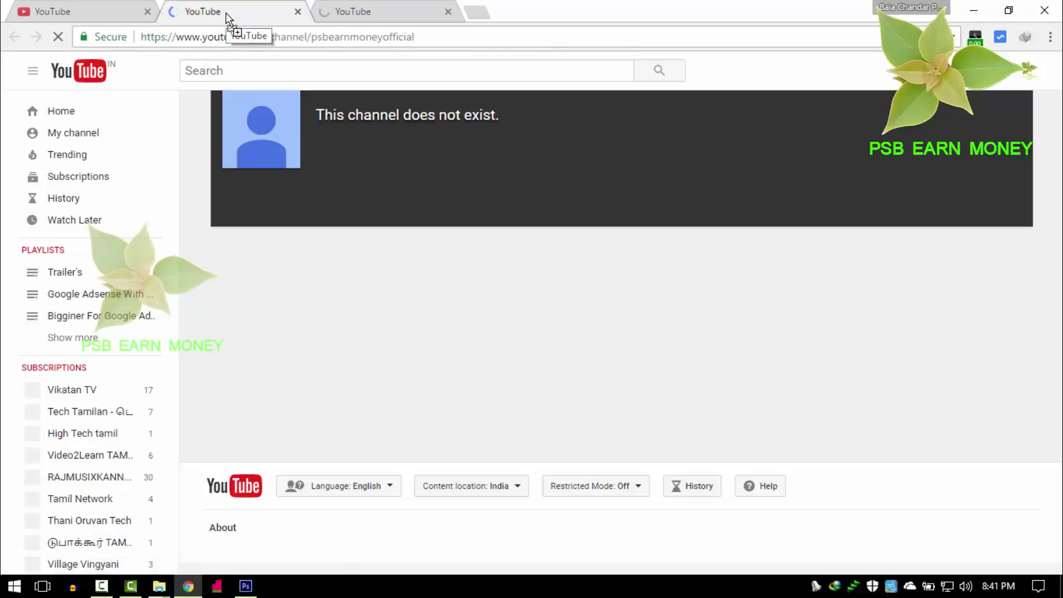
click(203, 43)
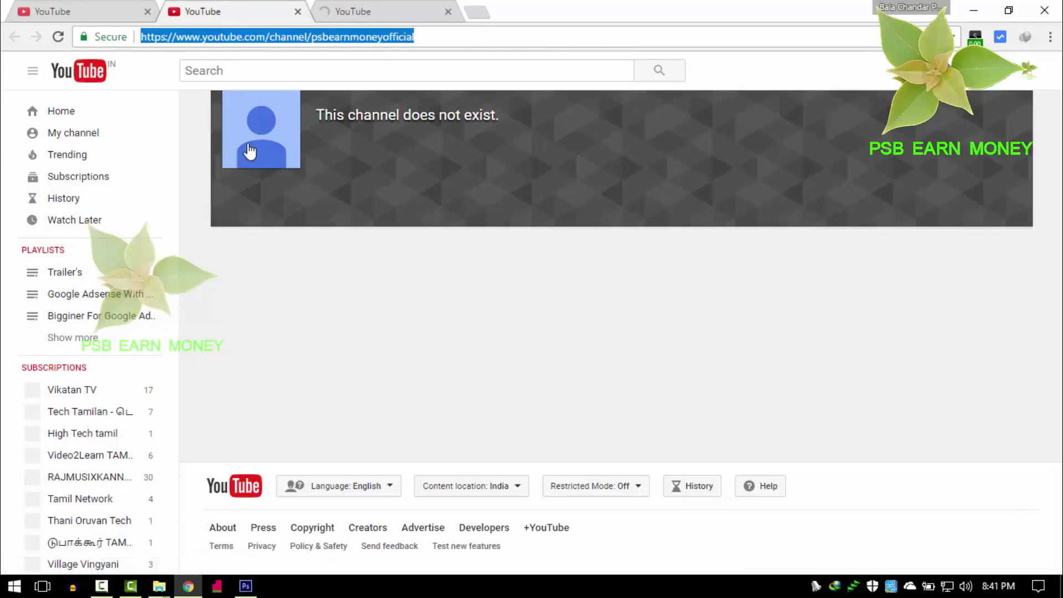
drag(250, 151, 101, 7)
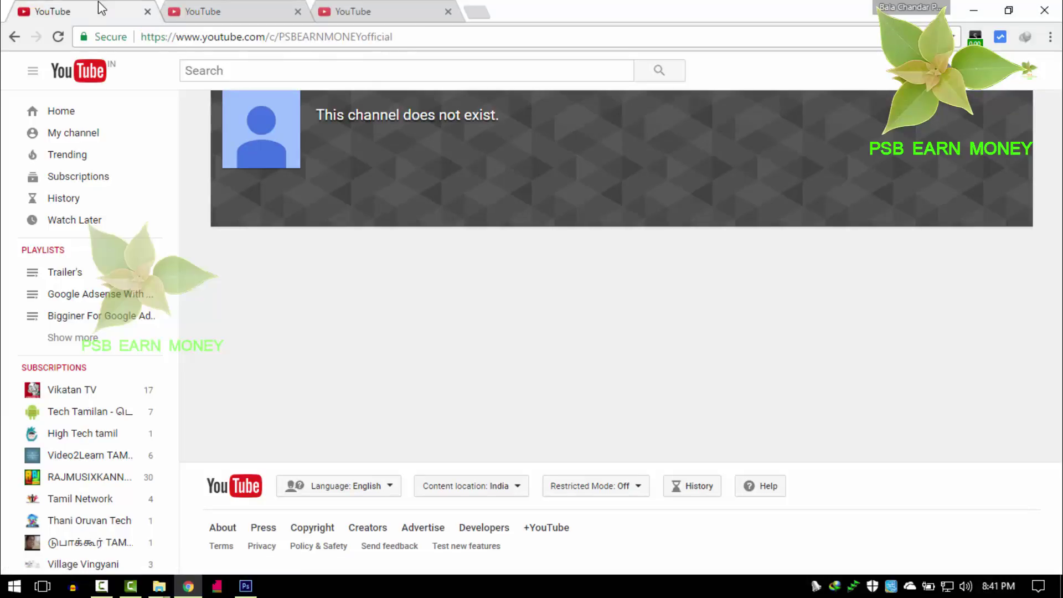
Check the second tab's channel page, return to the PSBEARNMONEYofficial page, and open the account menu
click(226, 7)
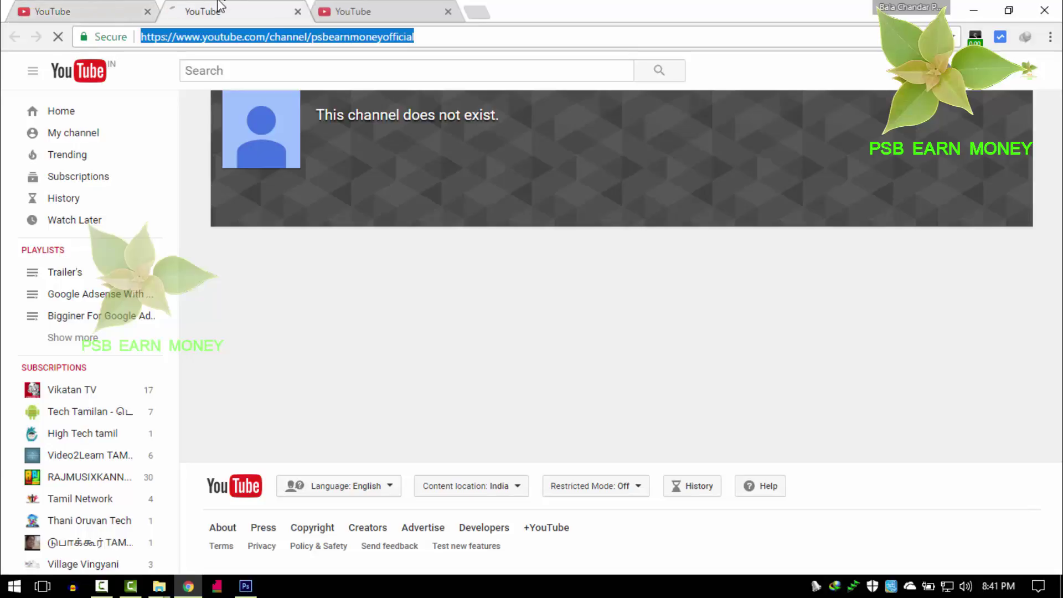
click(76, 7)
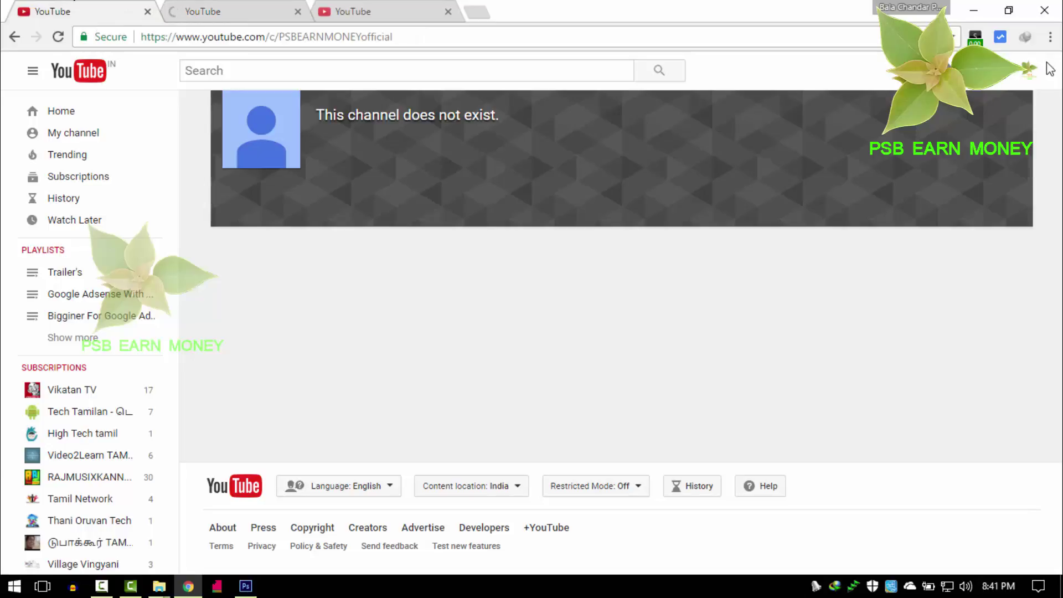
click(1028, 78)
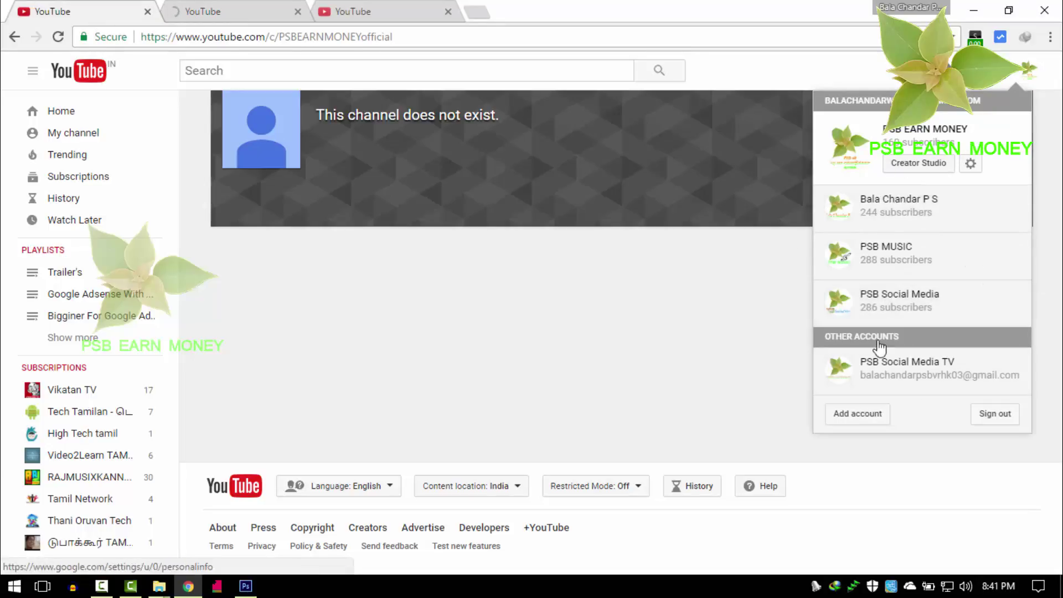